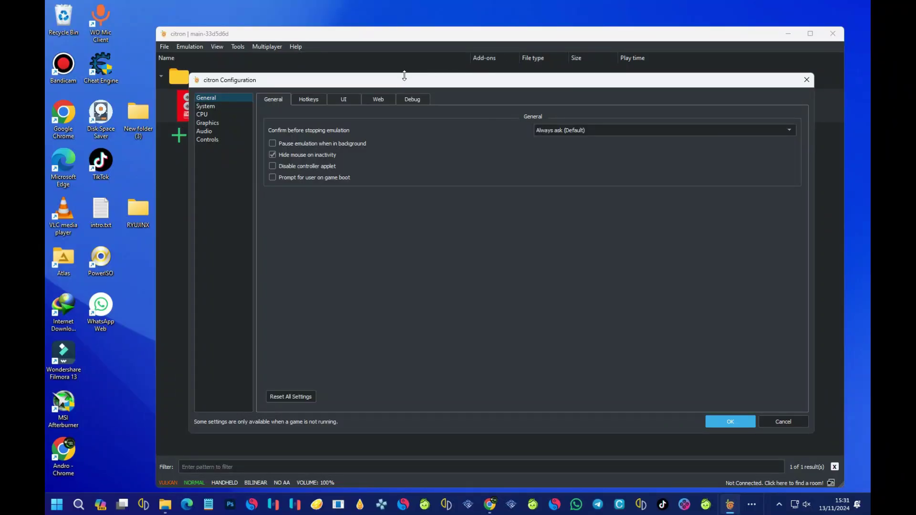
drag(405, 85, 389, 75)
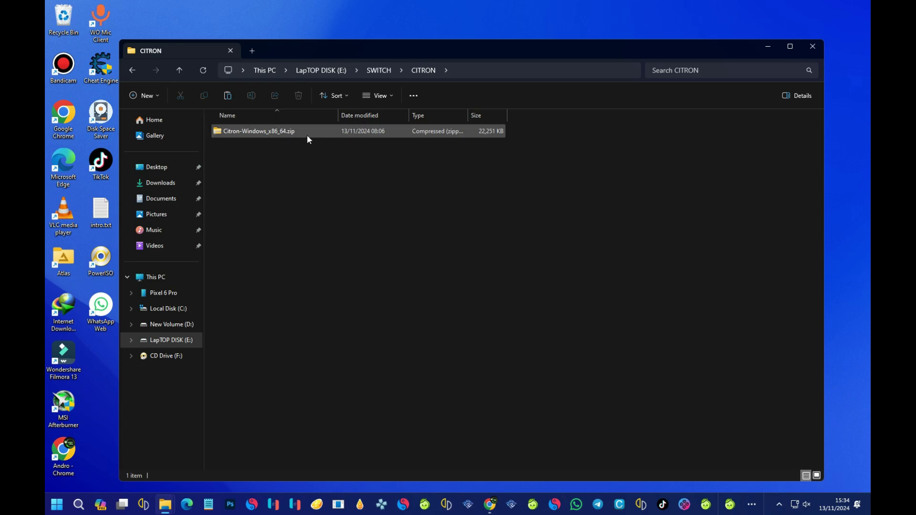
- Extract Citron-Windows_x86_64.zip with WinRAR into its own folder inside the CITRON folder
click(286, 138)
right_click(290, 134)
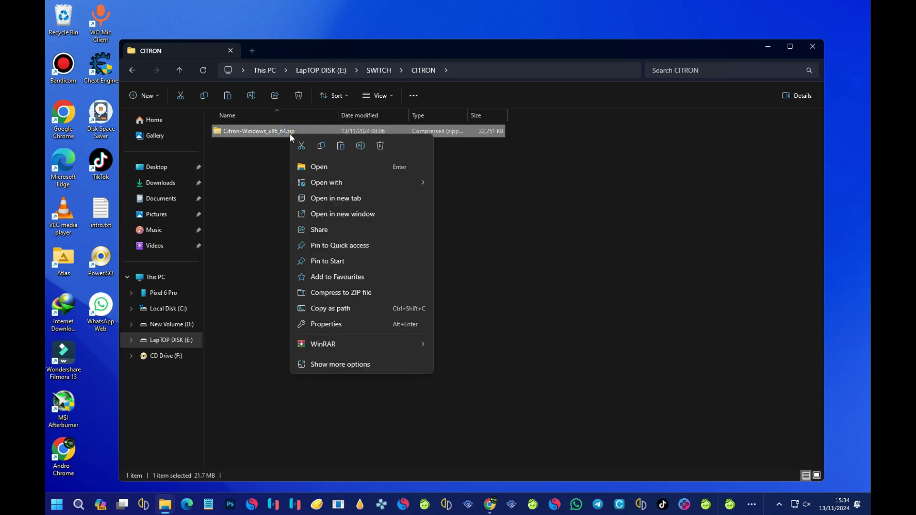
mouse_move(361, 345)
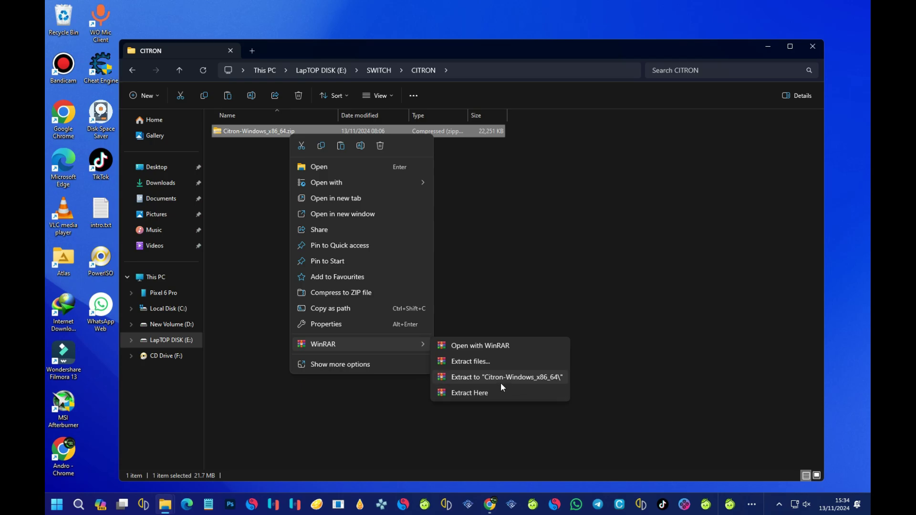
click(476, 379)
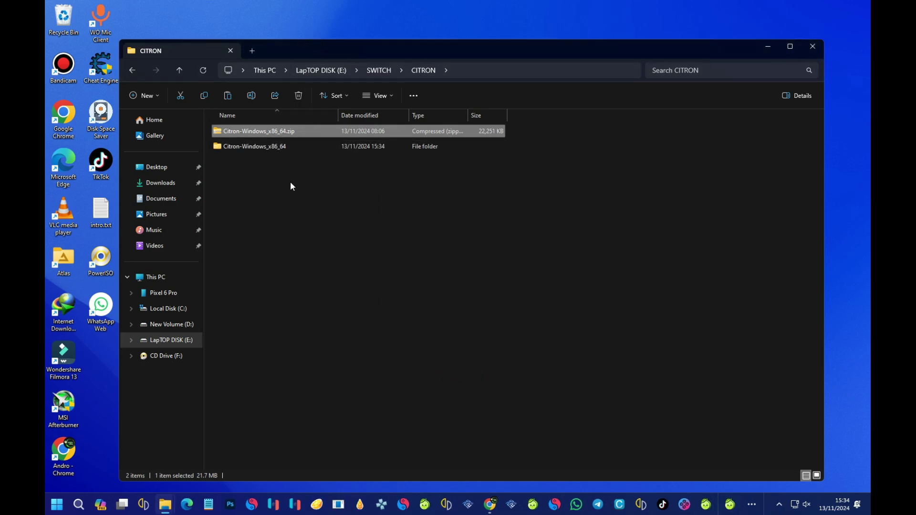
- Launch citron.exe from the extracted Citron-Windows_x86_64 folder and minimize the File Explorer window
double_click(275, 147)
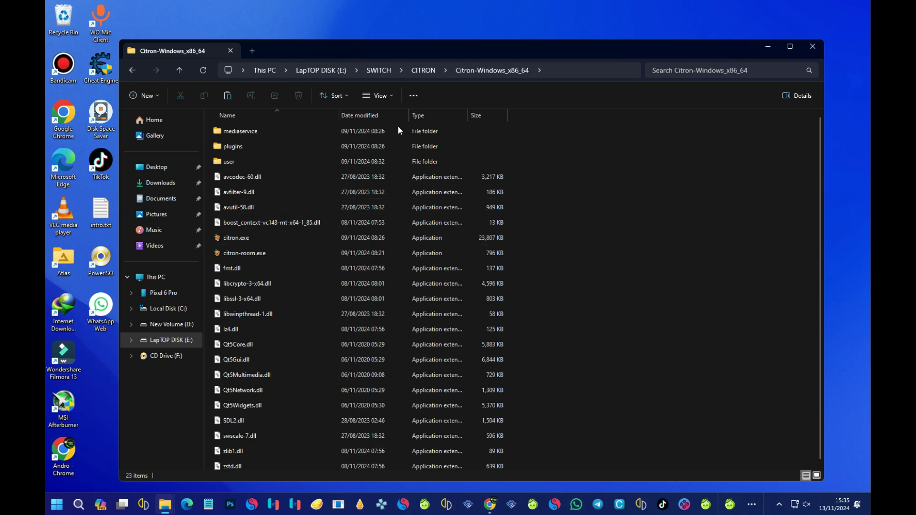
drag(445, 42, 455, 18)
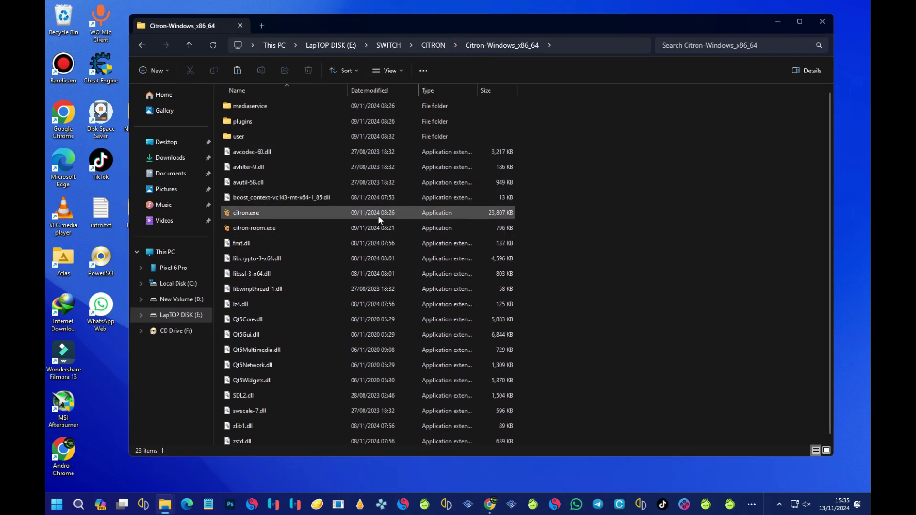
click(256, 213)
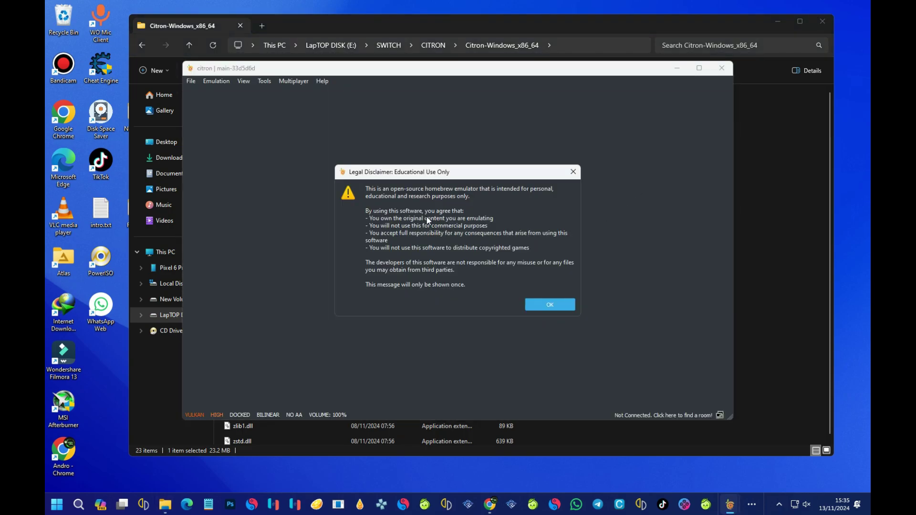
click(791, 27)
click(777, 21)
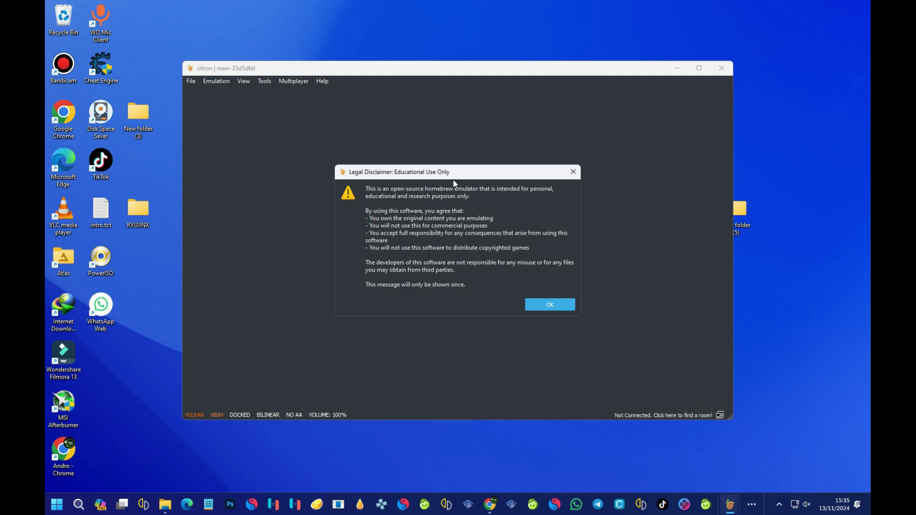
- Read and accept the educational-use legal disclaimer
drag(467, 172, 455, 118)
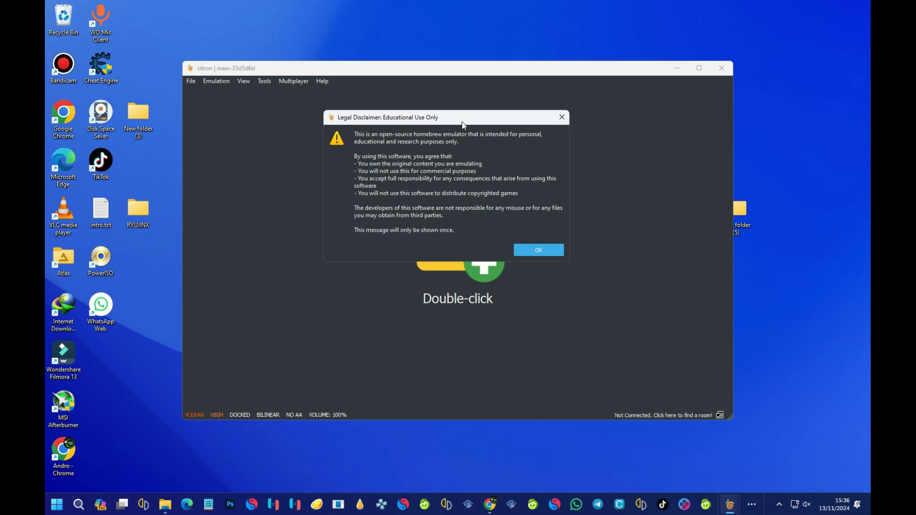
drag(460, 119, 460, 136)
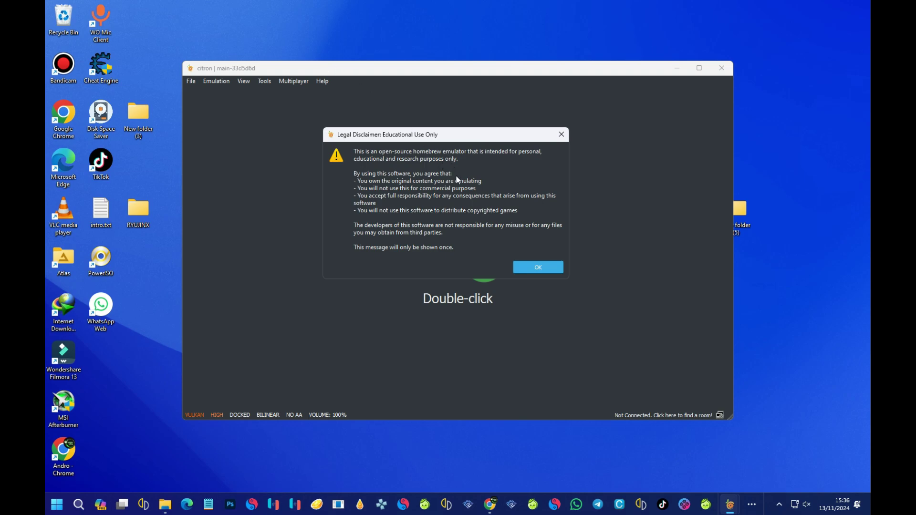
click(545, 269)
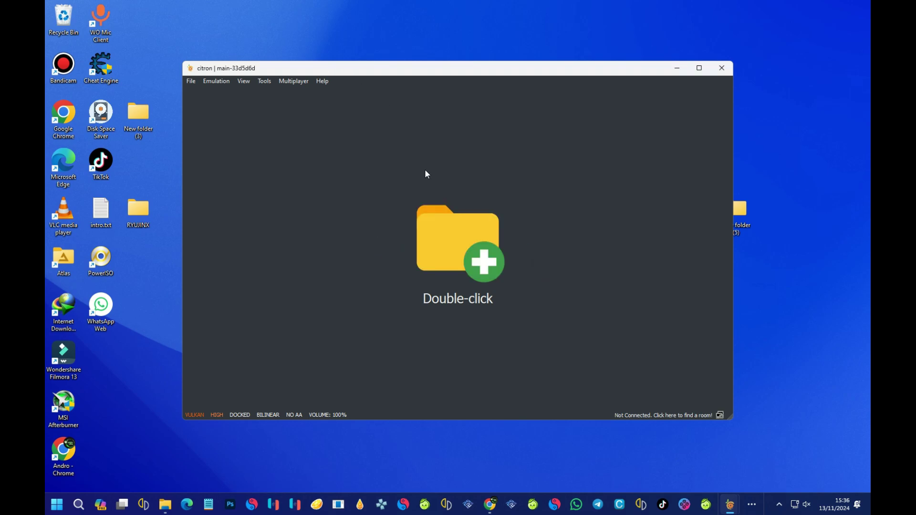
- Enlarge the emulator's main window and move it slightly higher on the desktop
drag(182, 168, 156, 167)
drag(731, 419, 813, 451)
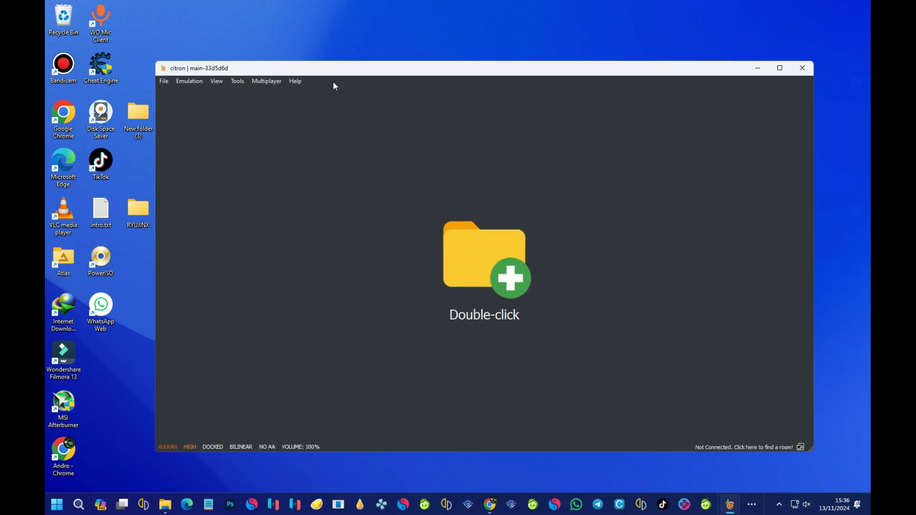
drag(433, 68, 435, 53)
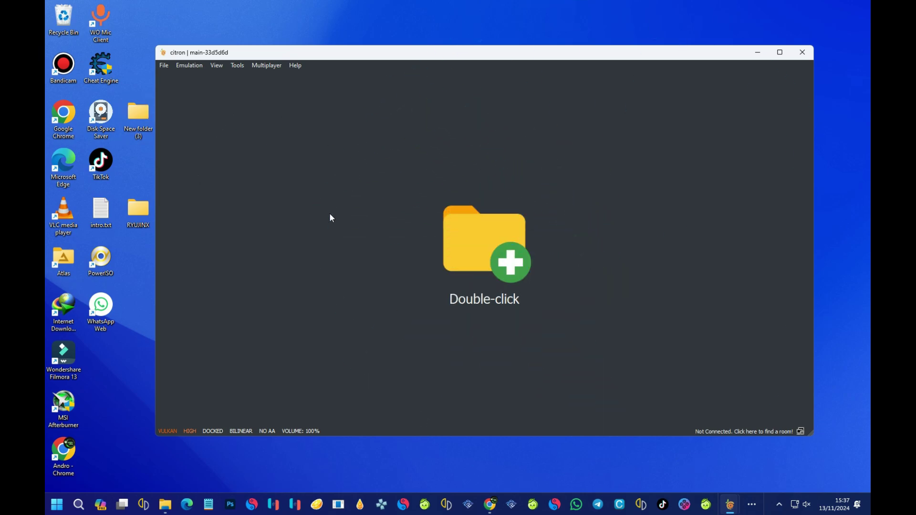
- Switch to the CITRON folder in File Explorer and extract ProdKeys.net-v18.0.0.zip with WinRAR into its own folder
click(165, 504)
click(294, 164)
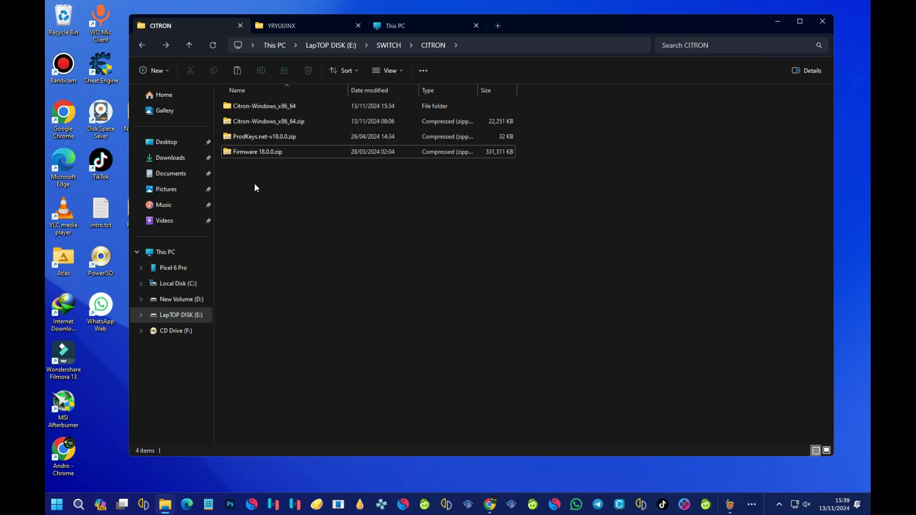
click(263, 142)
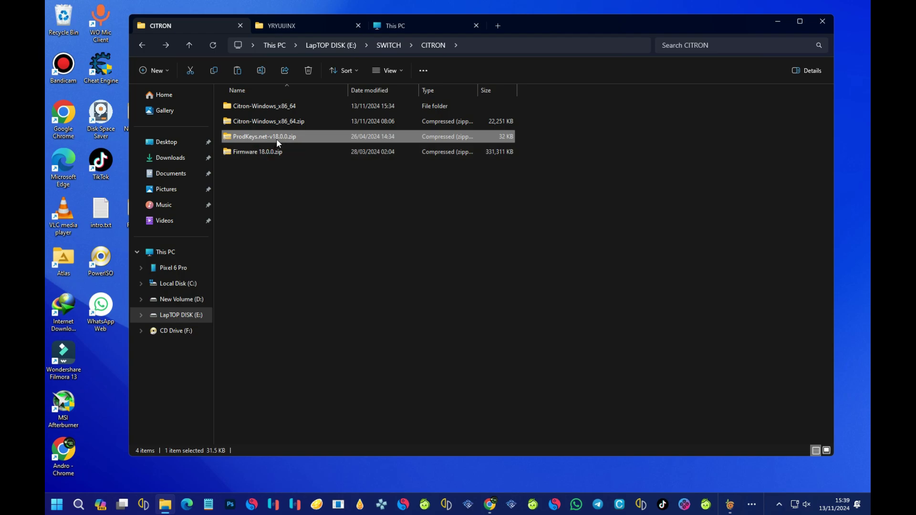
right_click(282, 137)
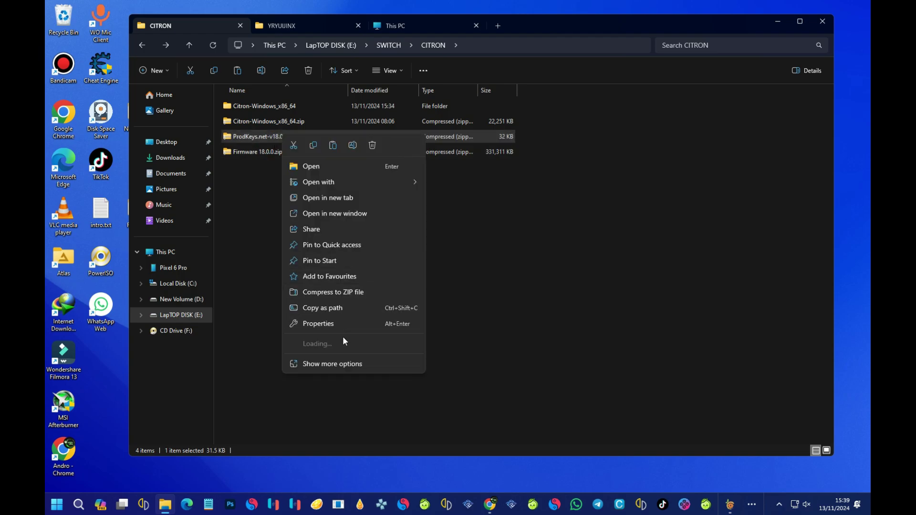
mouse_move(391, 345)
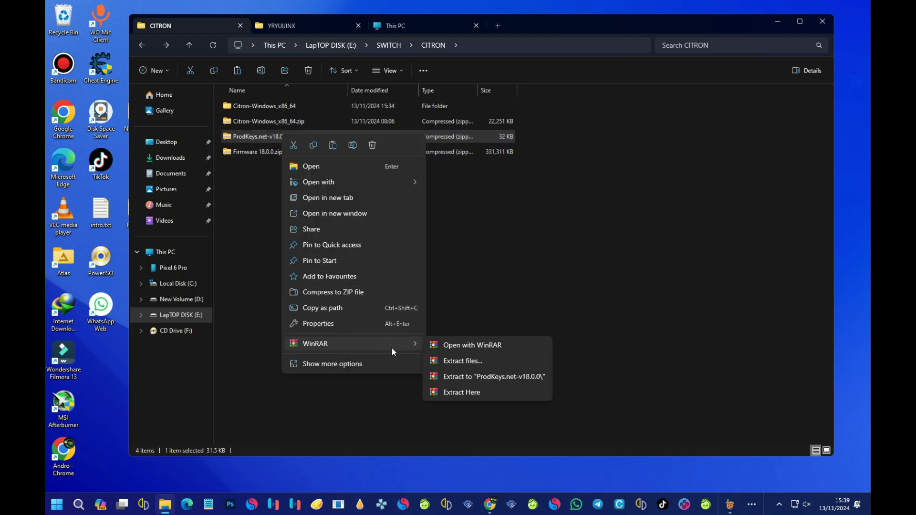
click(459, 376)
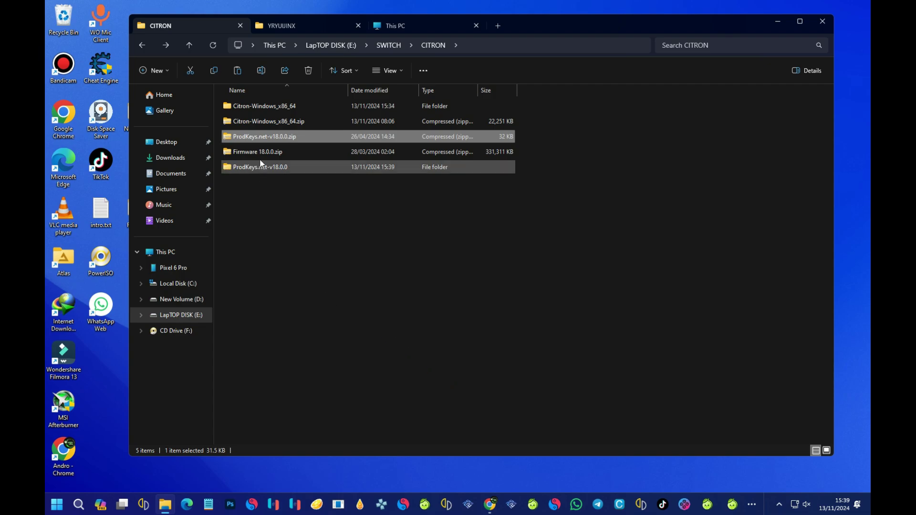
- Copy prod.keys and title.keys from the extracted ProdKeys.net-v18.0.0 folder
double_click(278, 167)
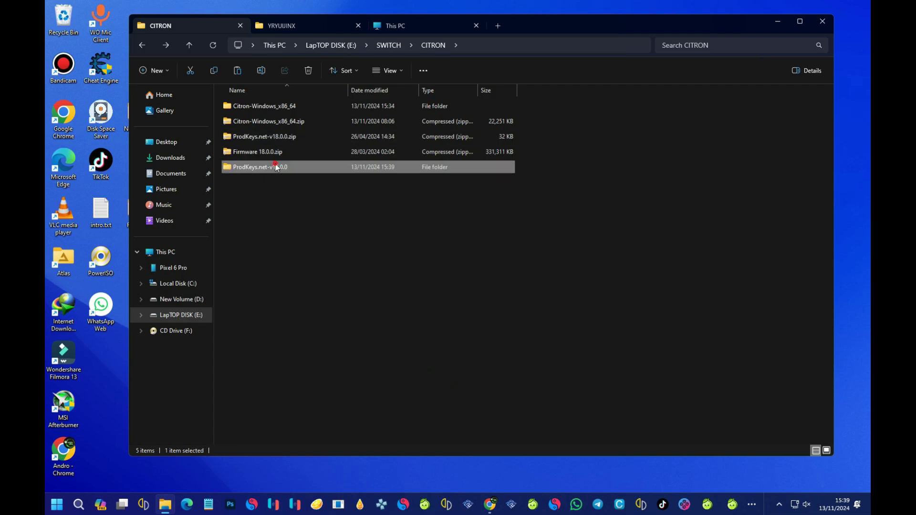
drag(276, 169, 275, 111)
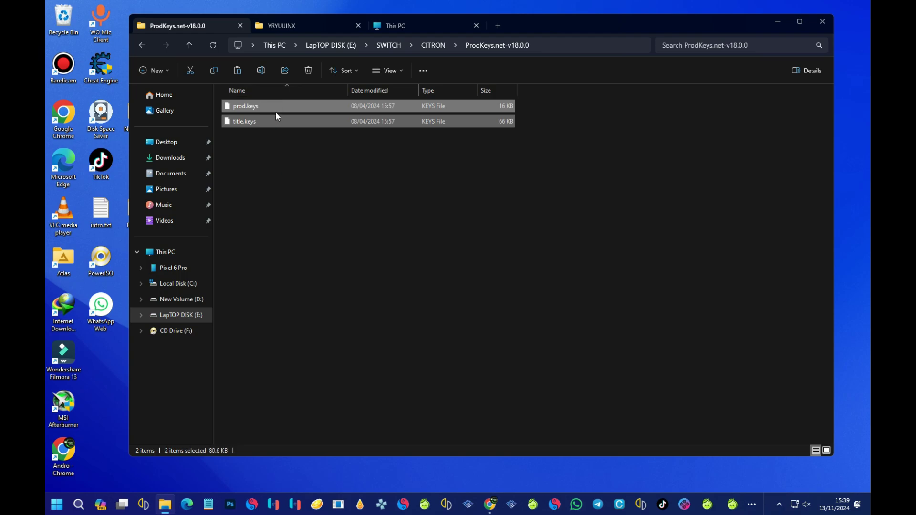
right_click(284, 108)
click(305, 118)
- Switch to the citron emulator and open its user data folder in File Explorer
click(751, 504)
click(759, 480)
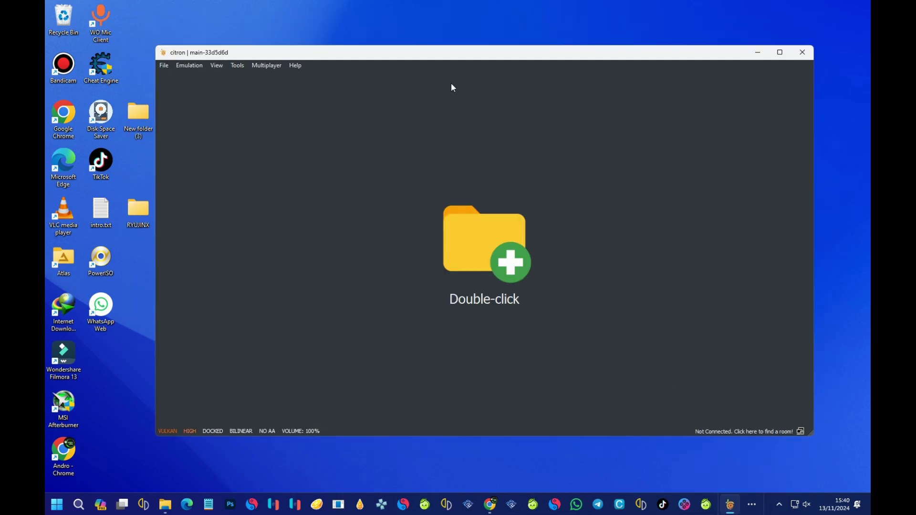
click(164, 65)
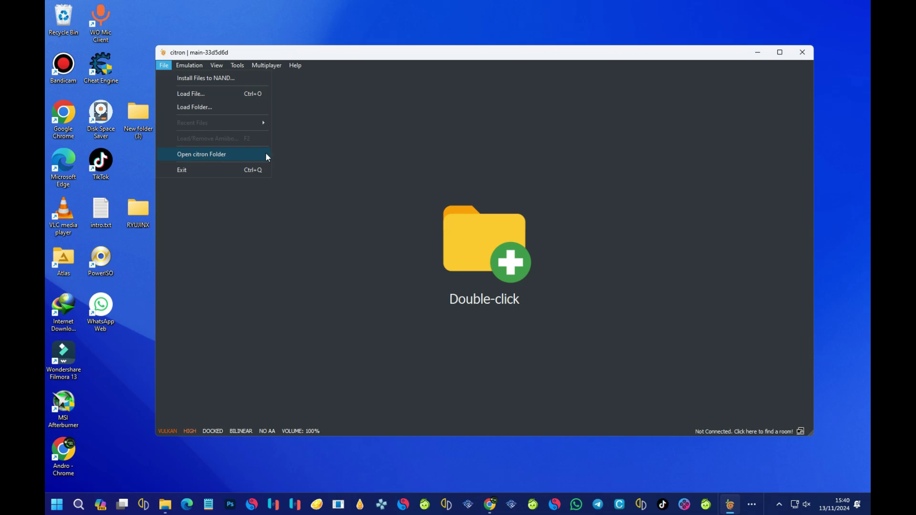
click(226, 156)
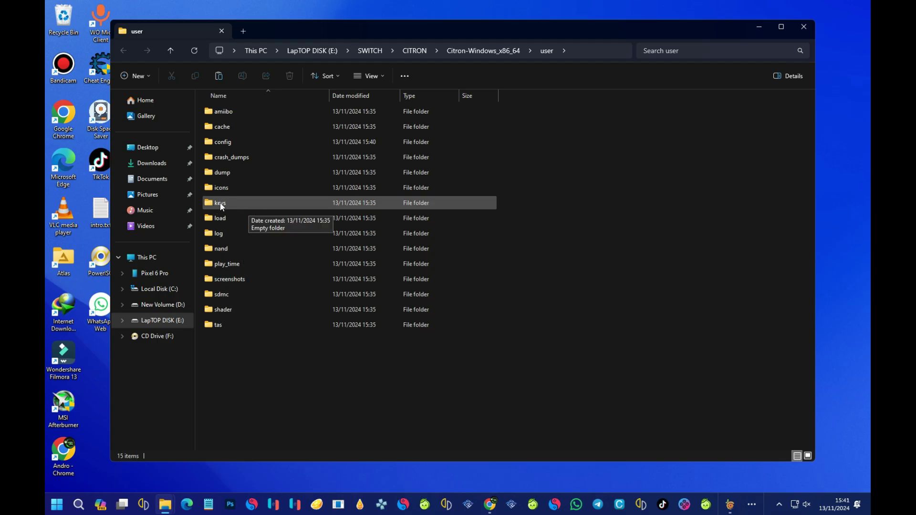
- Paste the copied prod.keys and title.keys files into the keys subfolder of the user folder
double_click(233, 208)
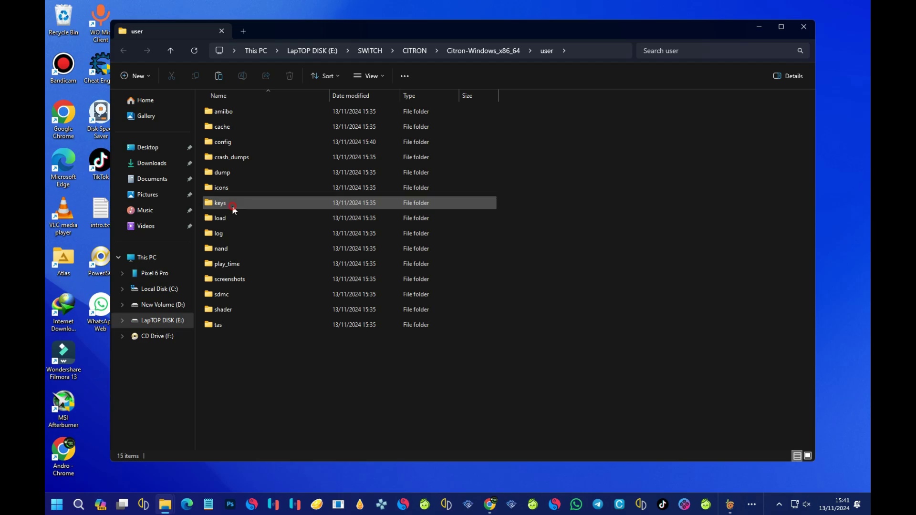
right_click(285, 130)
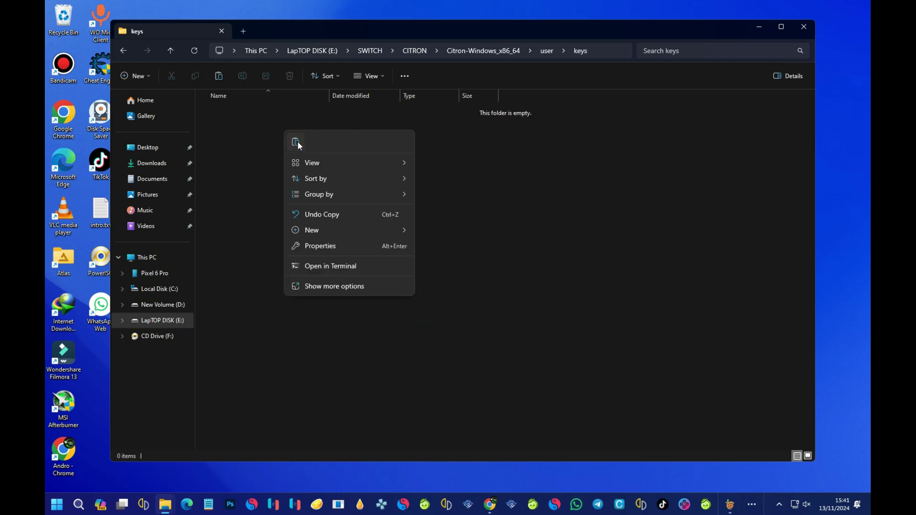
click(296, 142)
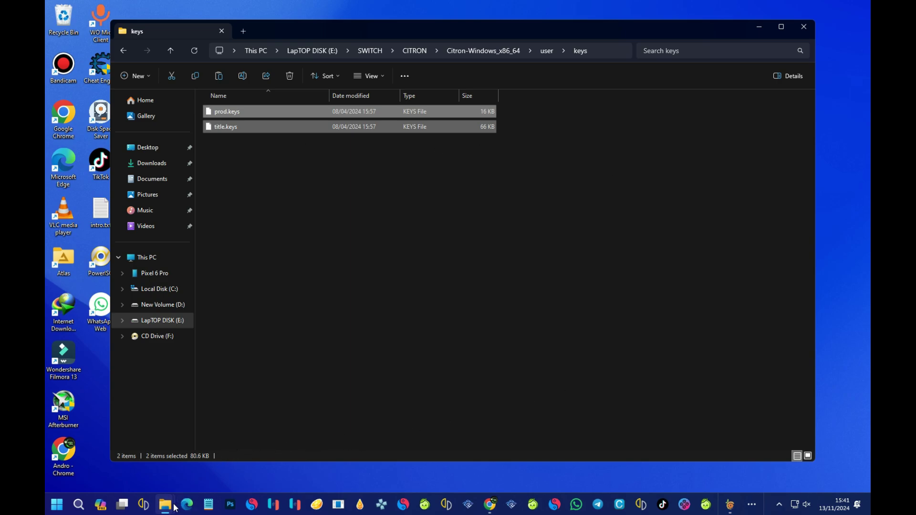
- Return to the CITRON folder in the other File Explorer window and extract Firmware 18.0.0.zip with WinRAR into its own folder
mouse_move(168, 490)
click(306, 163)
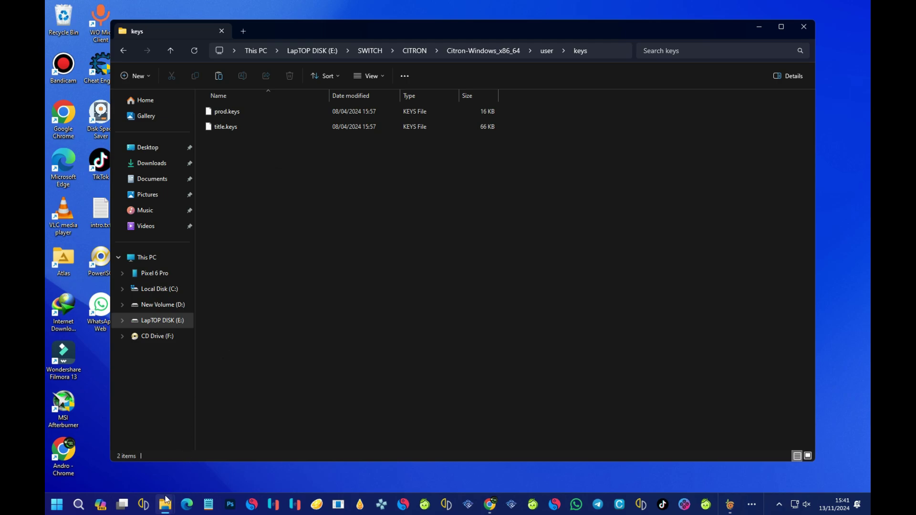
mouse_move(164, 504)
click(113, 455)
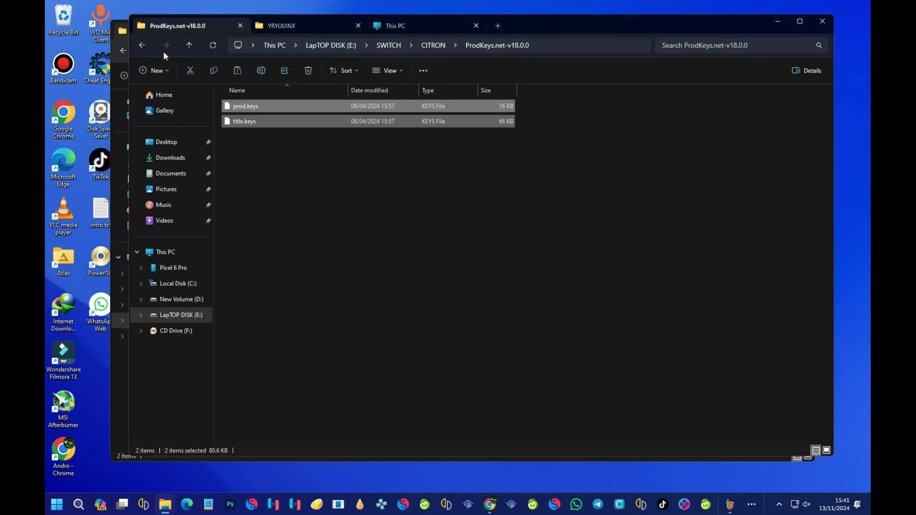
click(146, 46)
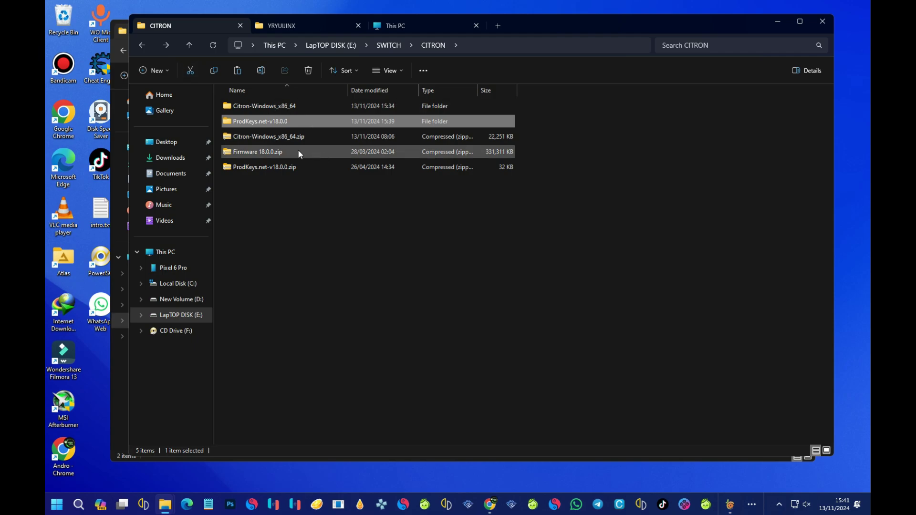
click(256, 153)
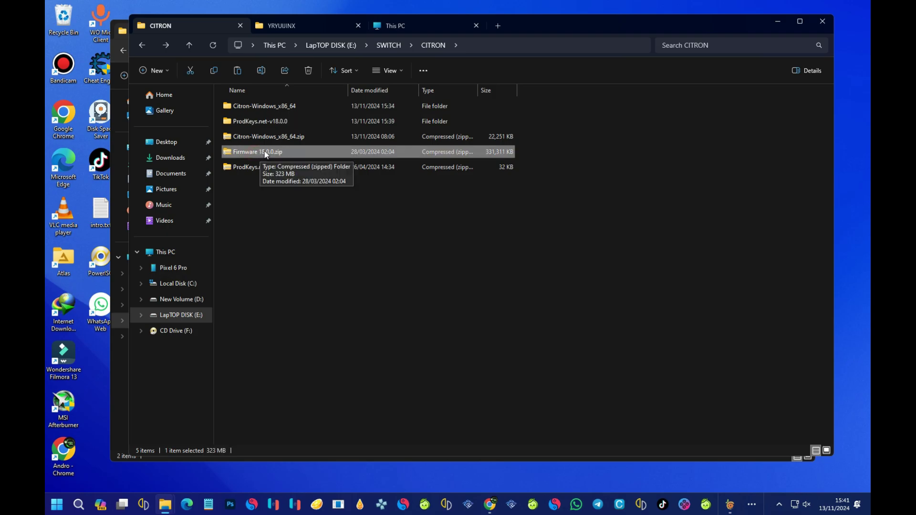
right_click(265, 150)
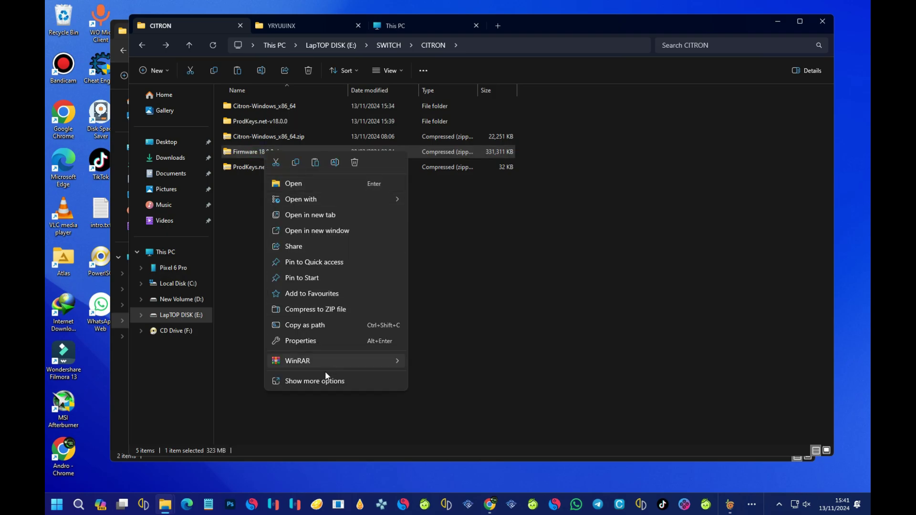
mouse_move(376, 364)
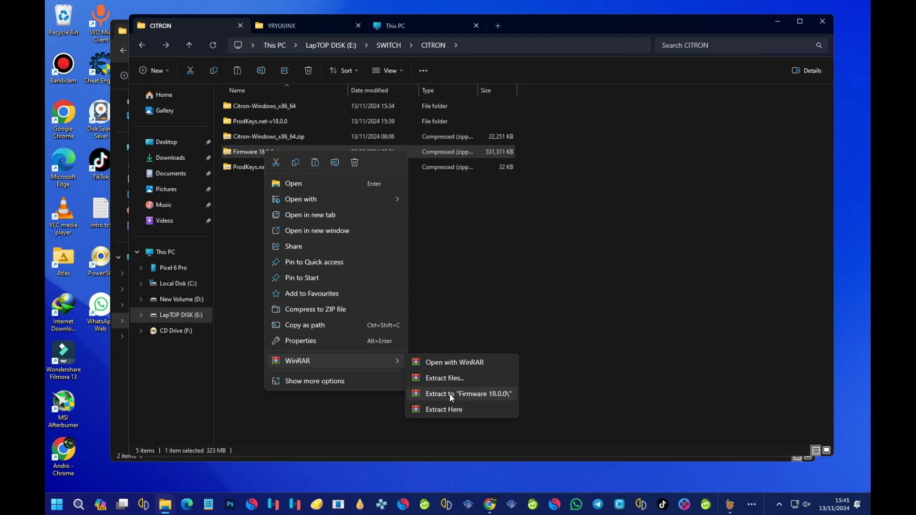
click(485, 393)
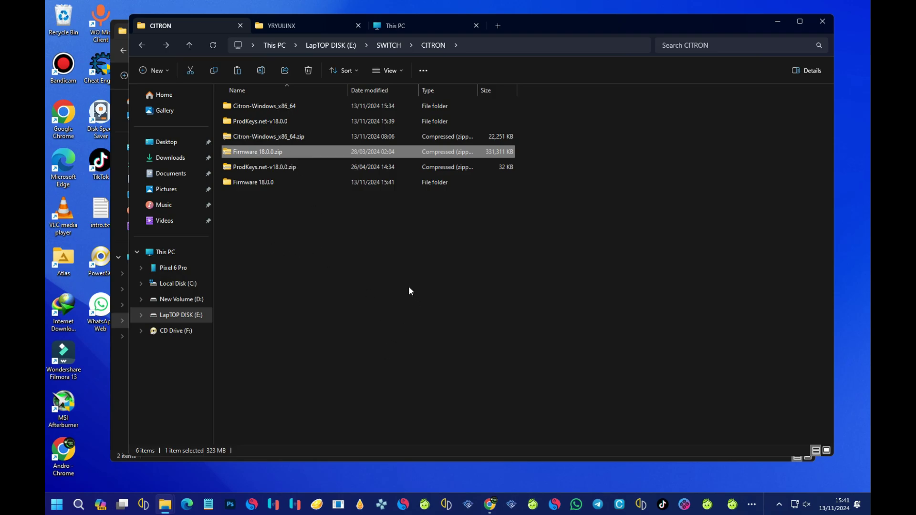
- Open the extracted Firmware 18.0.0 folder and copy all of the NCA files in it
double_click(245, 182)
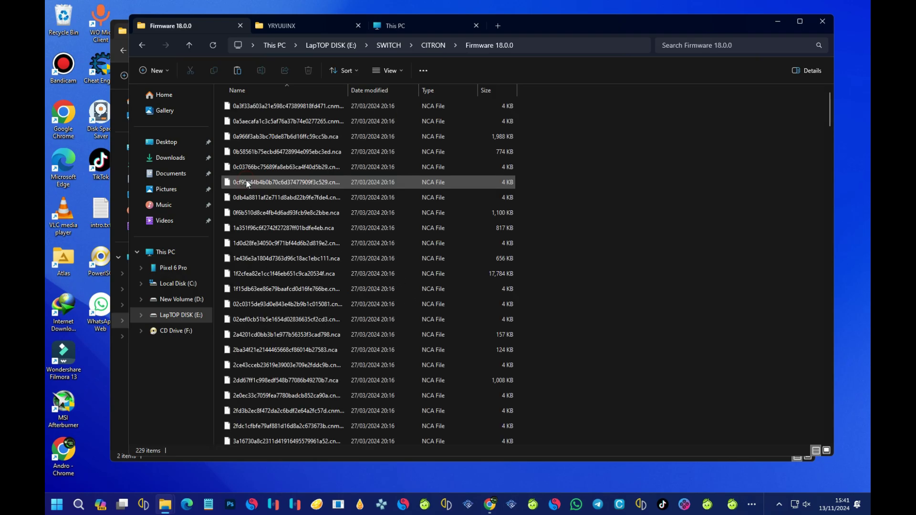
click(423, 71)
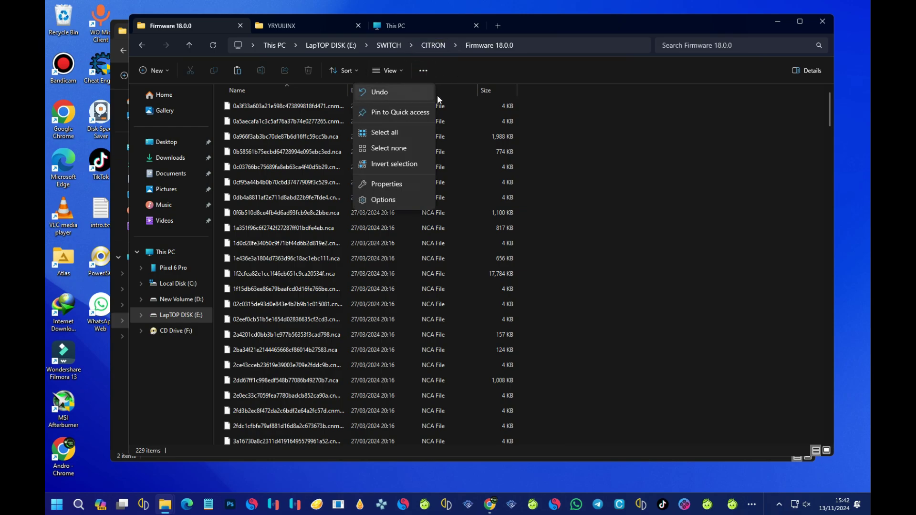
click(386, 130)
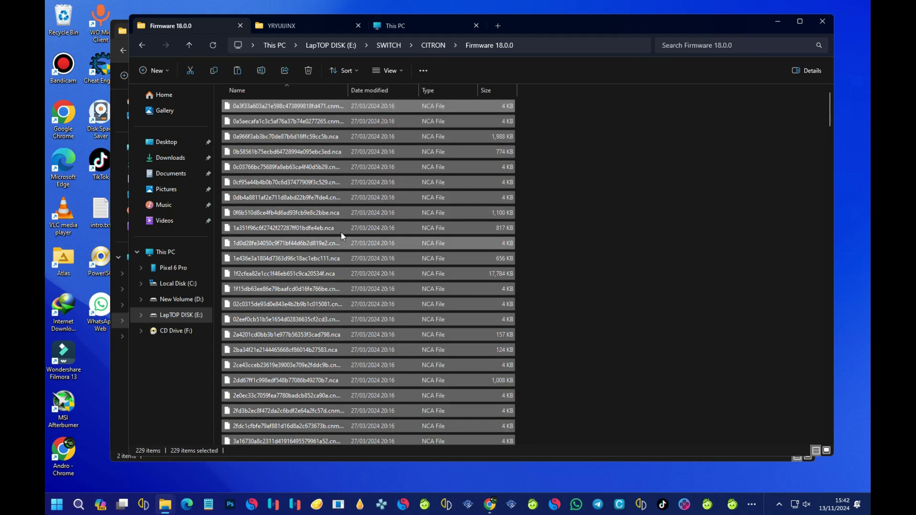
scroll(333, 229, down, 2)
scroll(334, 229, up, 2)
right_click(398, 107)
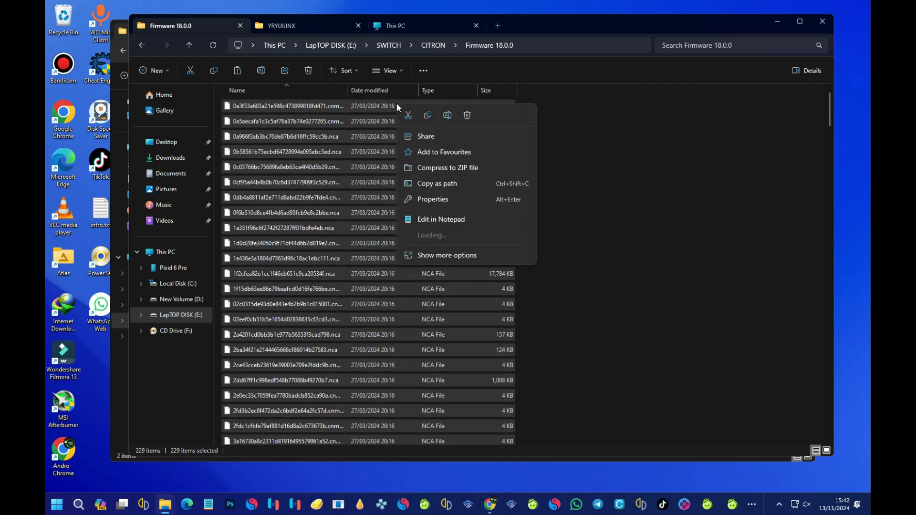
click(427, 116)
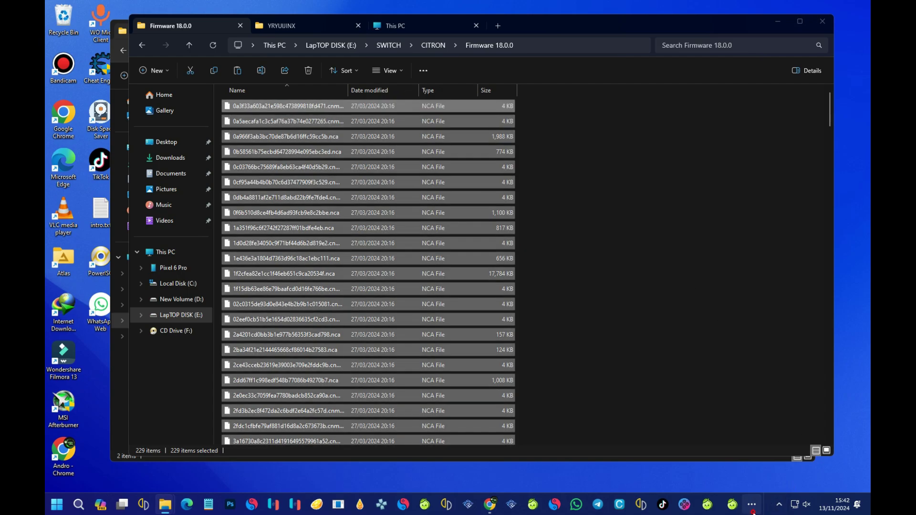
- Switch to the citron emulator and open its user folder in File Explorer again
click(751, 504)
click(789, 477)
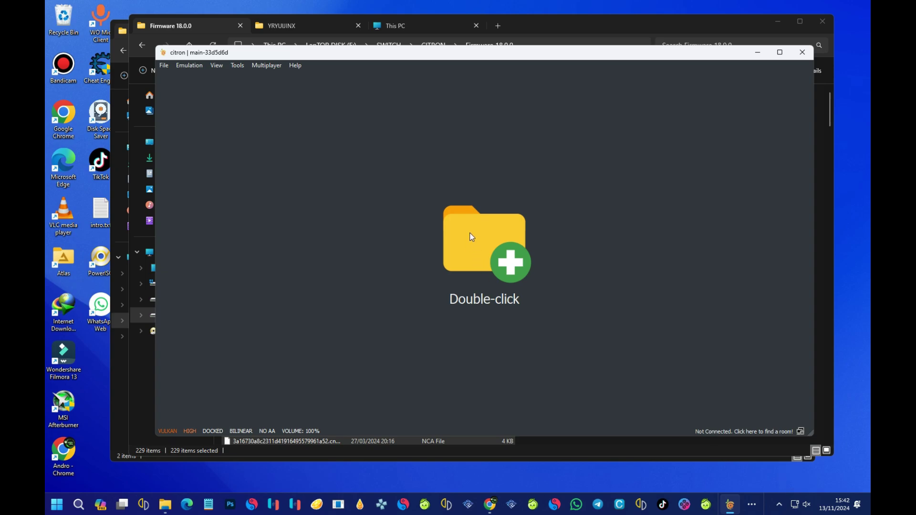
click(159, 66)
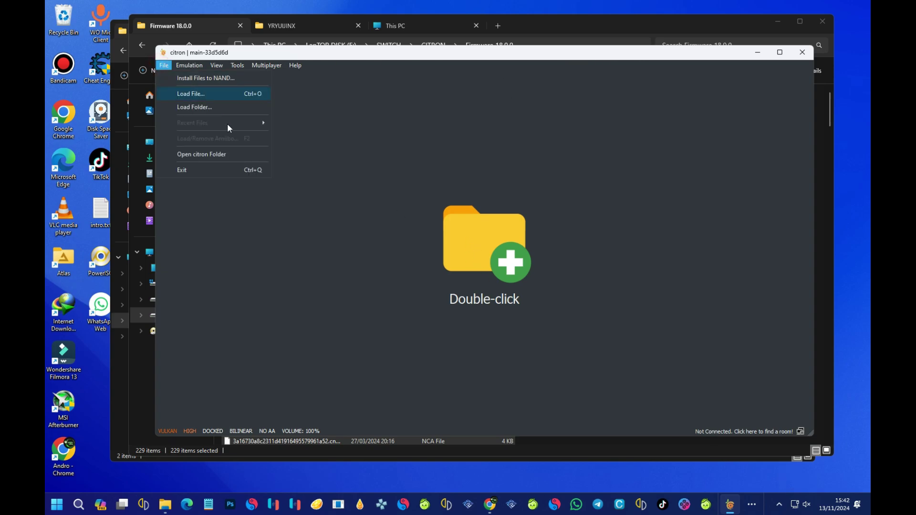
click(205, 159)
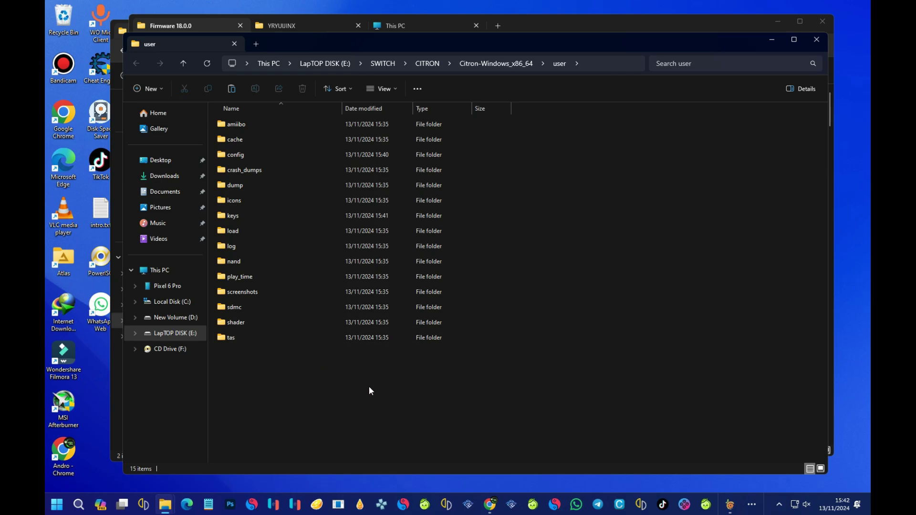
- Go from the user folder into nand, system, Contents and open the placehld subfolder
double_click(249, 262)
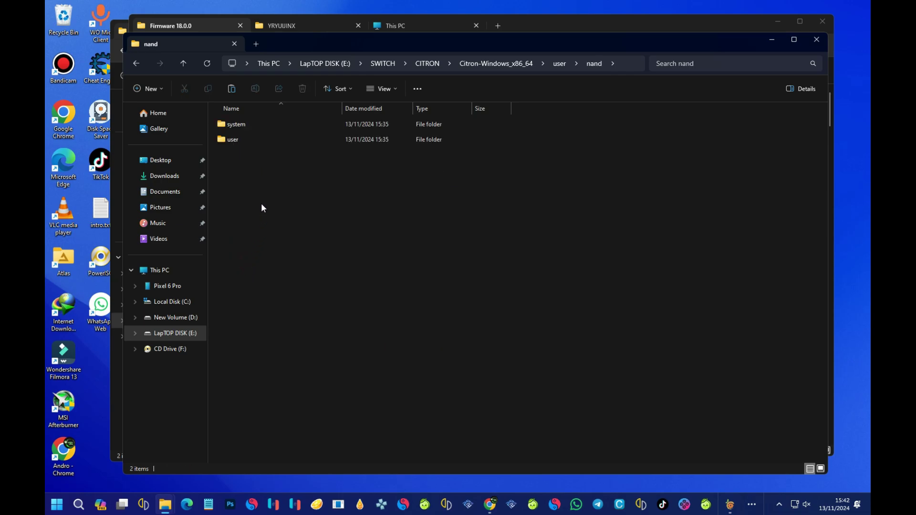
click(246, 124)
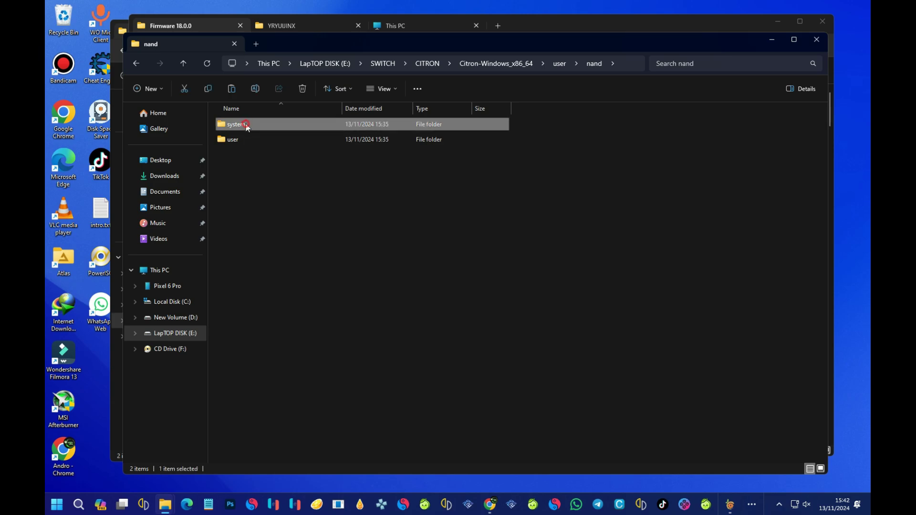
double_click(245, 124)
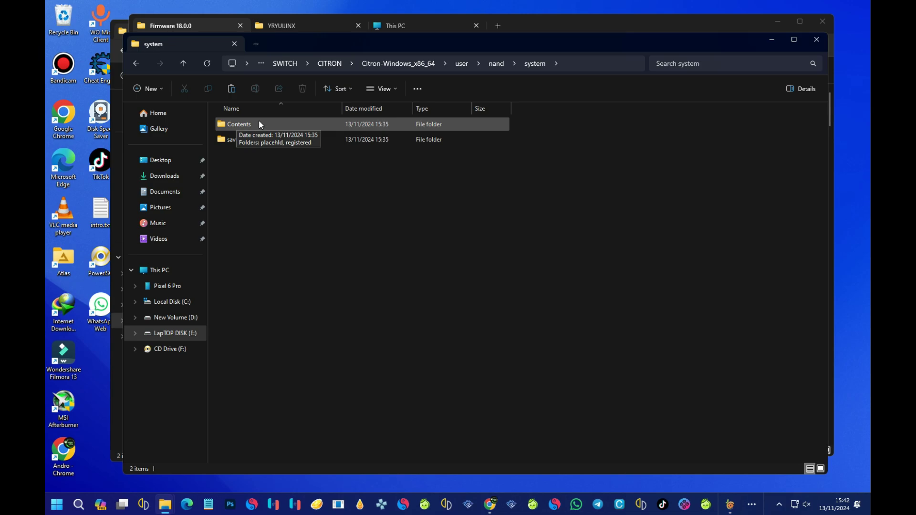
double_click(260, 124)
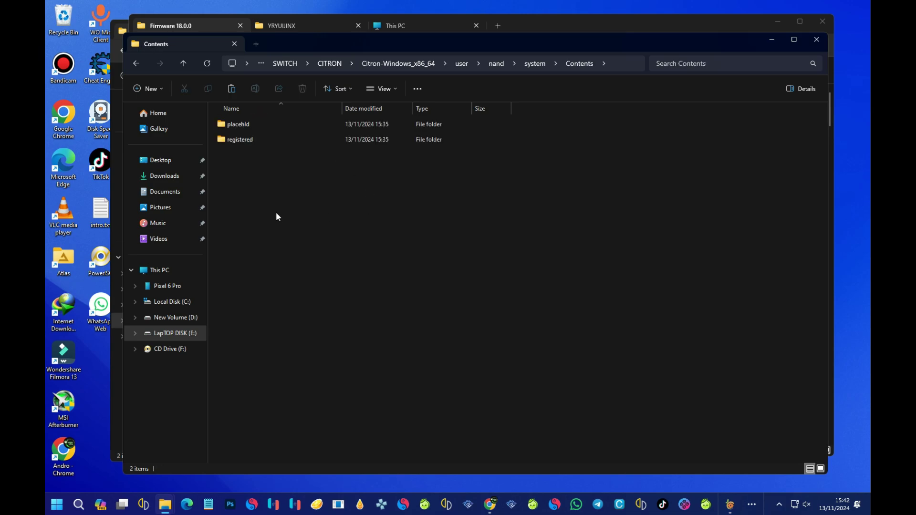
double_click(248, 125)
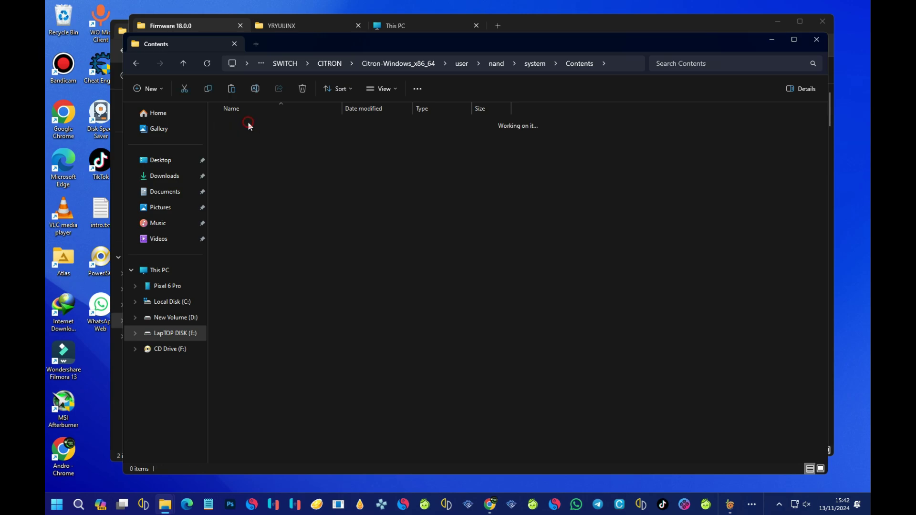
- Paste the copied firmware NCA files into the placehld folder and look through the pasted files
right_click(294, 130)
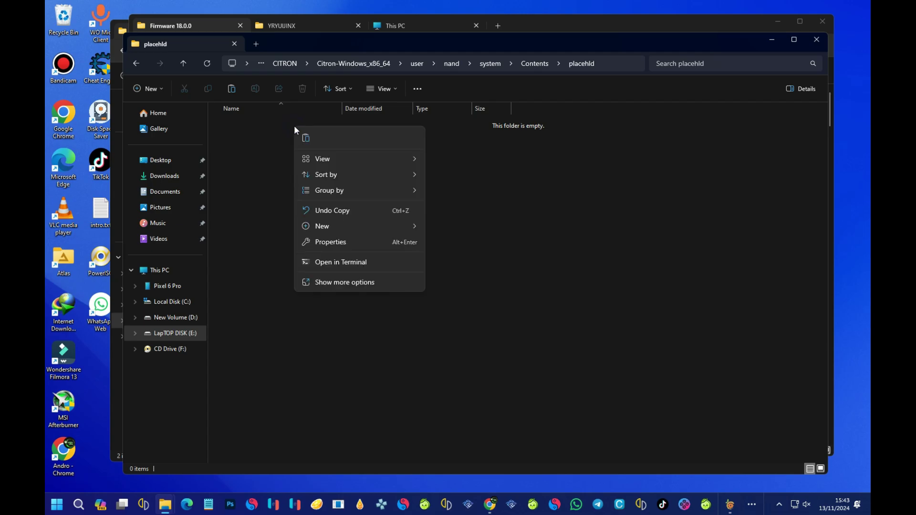
click(306, 139)
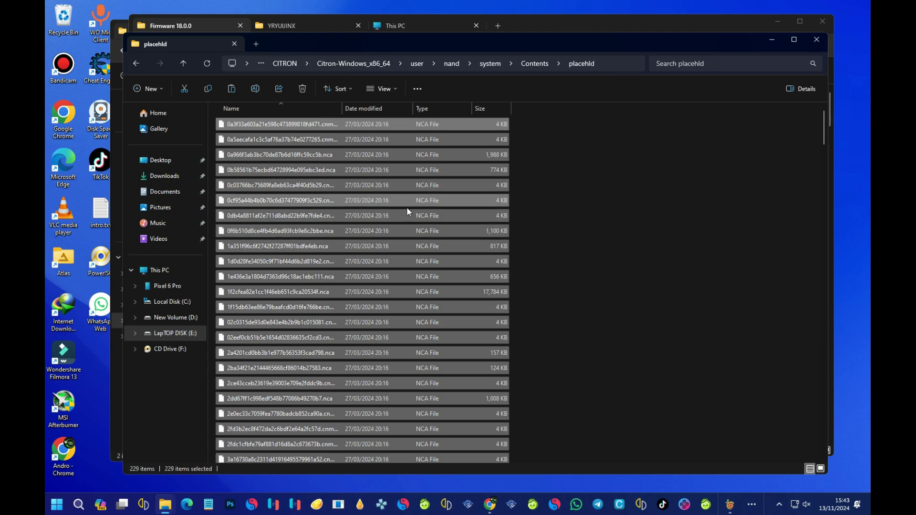
scroll(406, 207, down, 10)
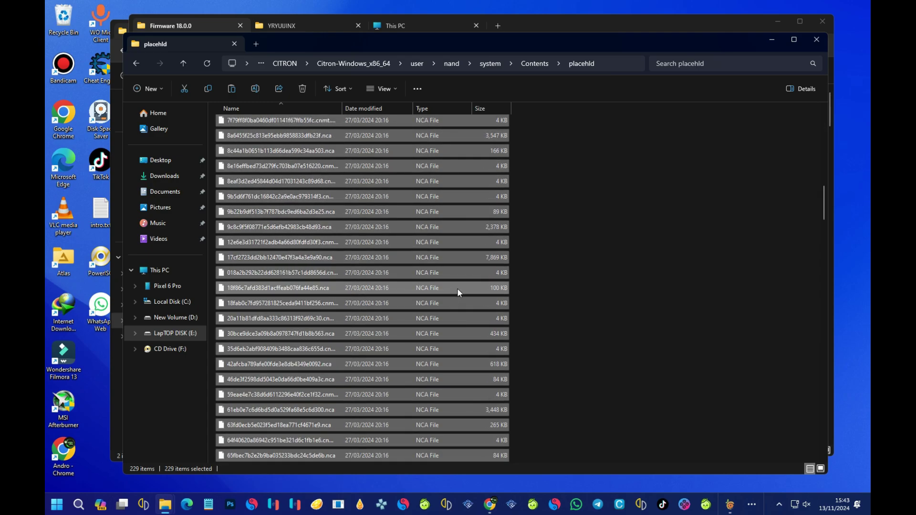
scroll(456, 288, down, 20)
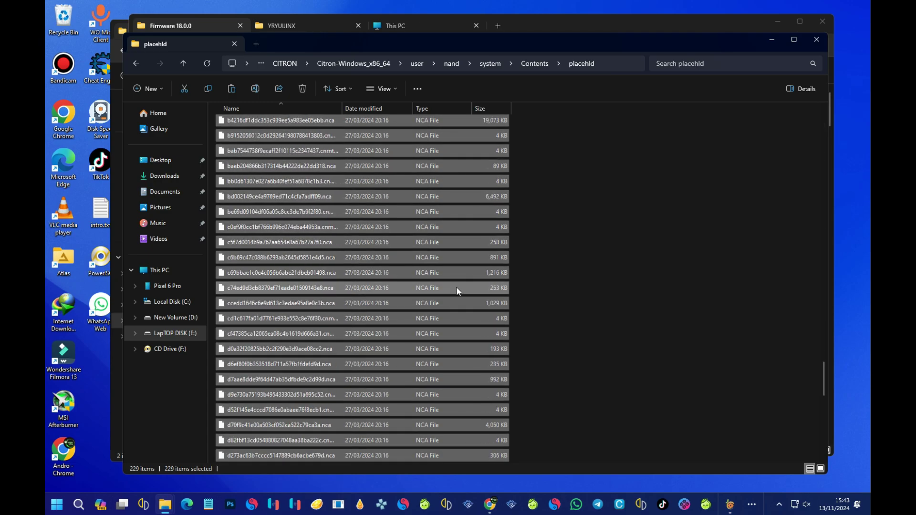
scroll(456, 287, down, 10)
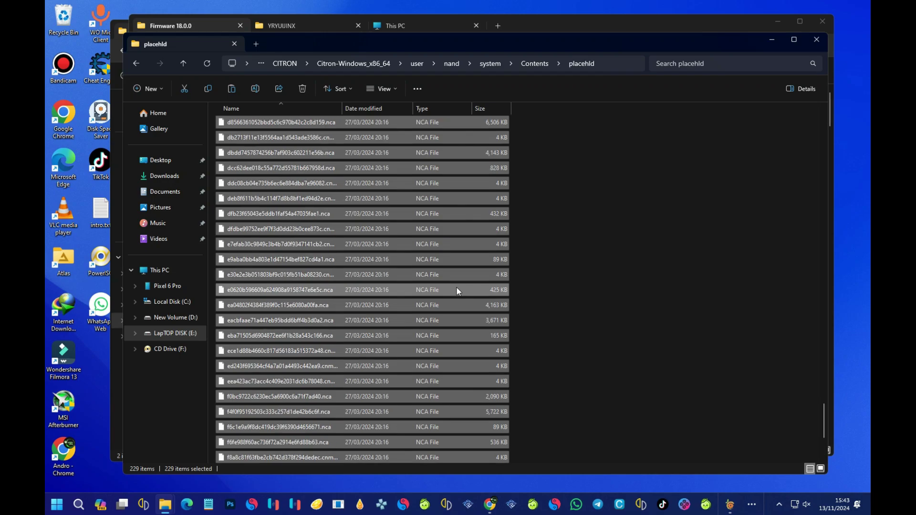
scroll(456, 288, up, 20)
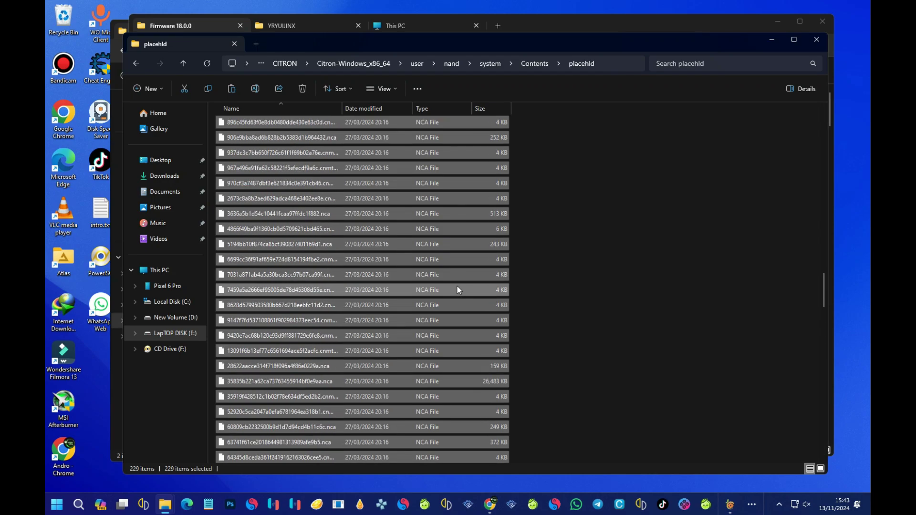
scroll(456, 286, up, 20)
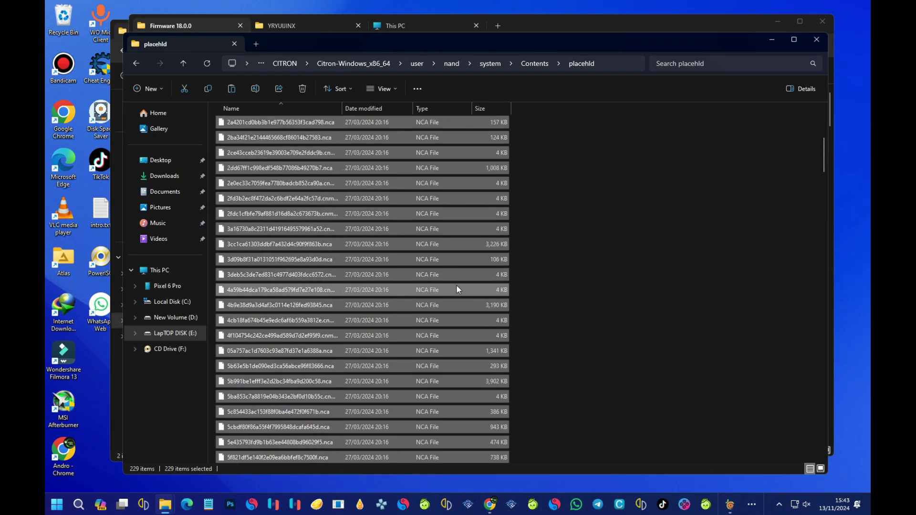
scroll(455, 290, up, 5)
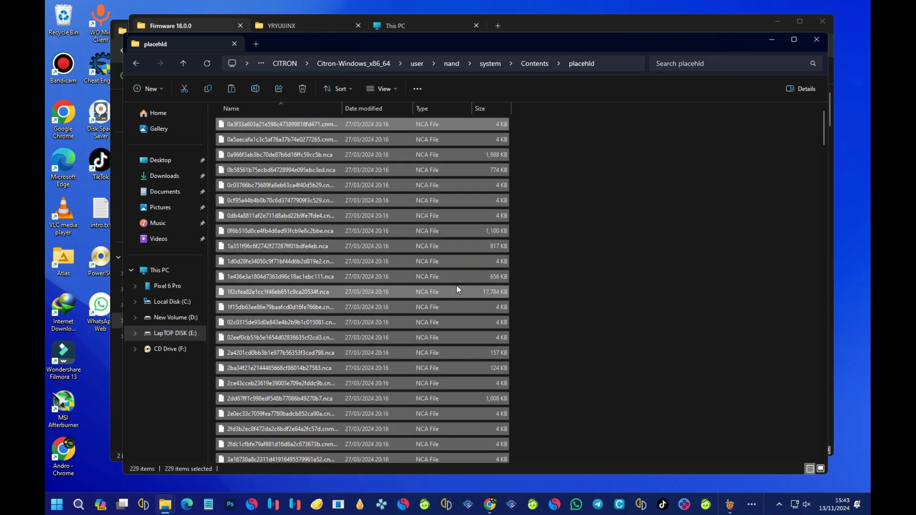
- Close the placehld window, the citron emulator and the Firmware 18.0.0 File Explorer window
click(775, 503)
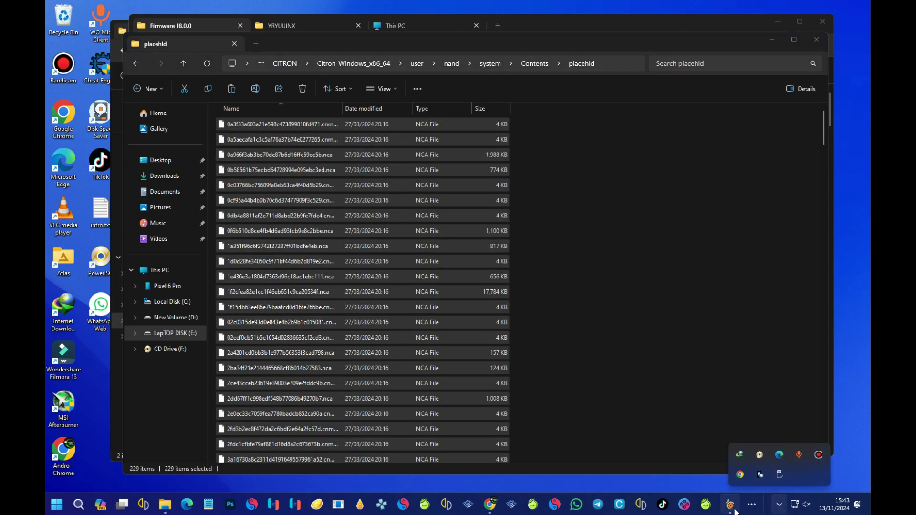
click(730, 506)
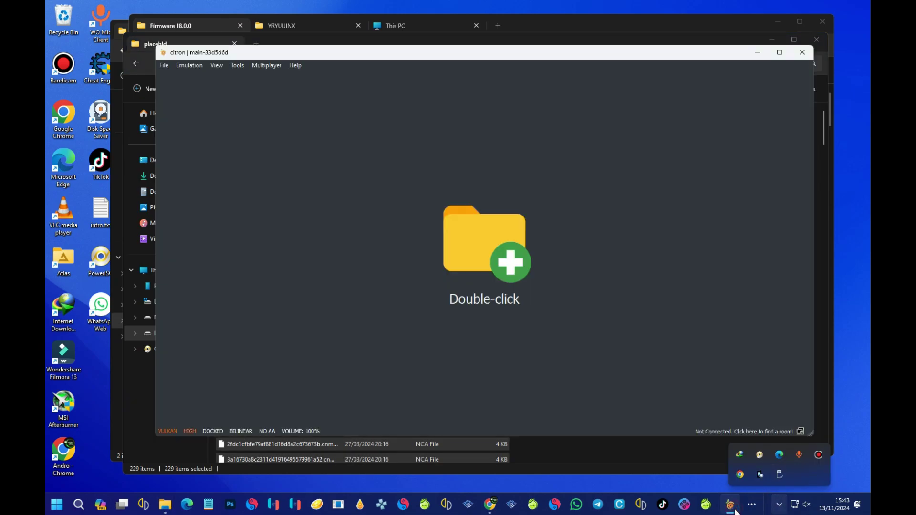
click(816, 41)
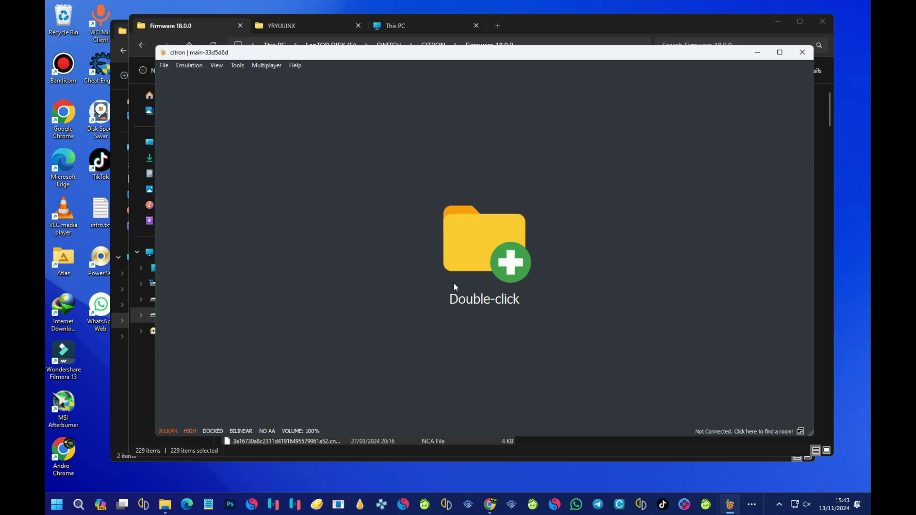
click(805, 47)
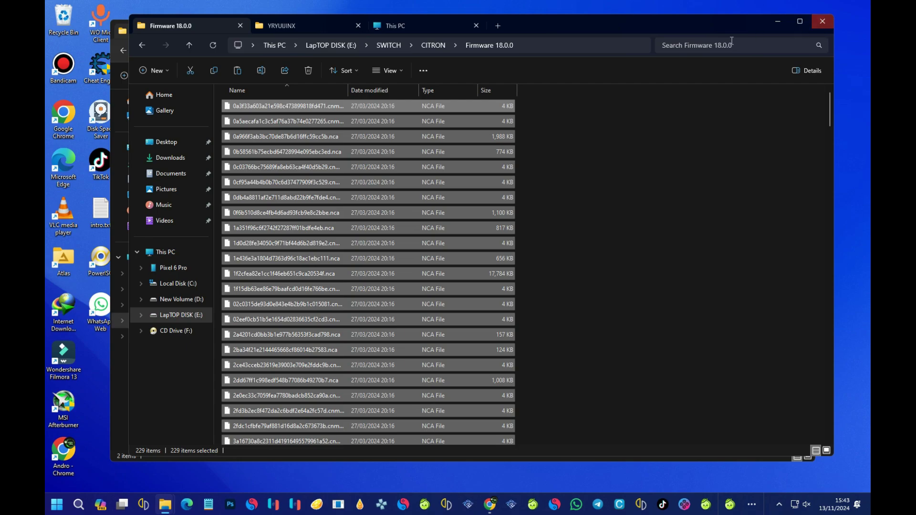
click(822, 22)
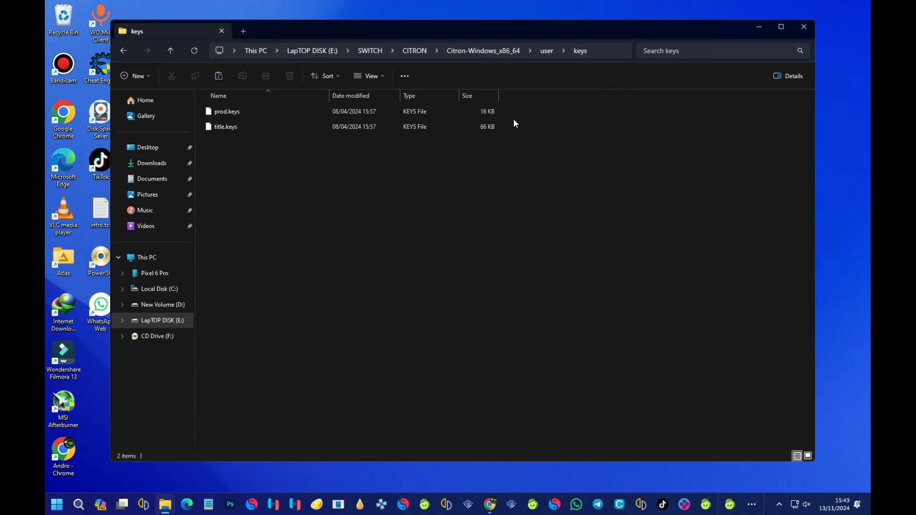
- Return to the CITRON folder and launch citron.exe from its Citron-Windows_x86_64 subfolder
click(414, 51)
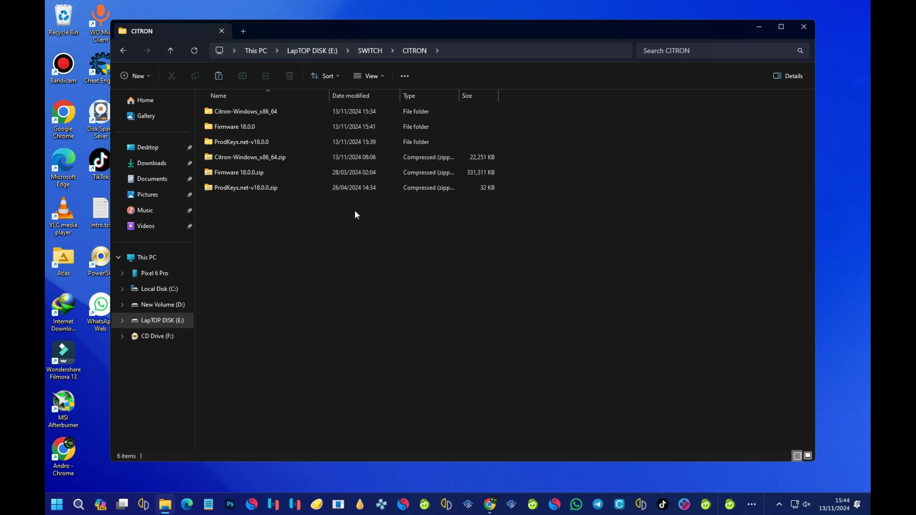
double_click(264, 115)
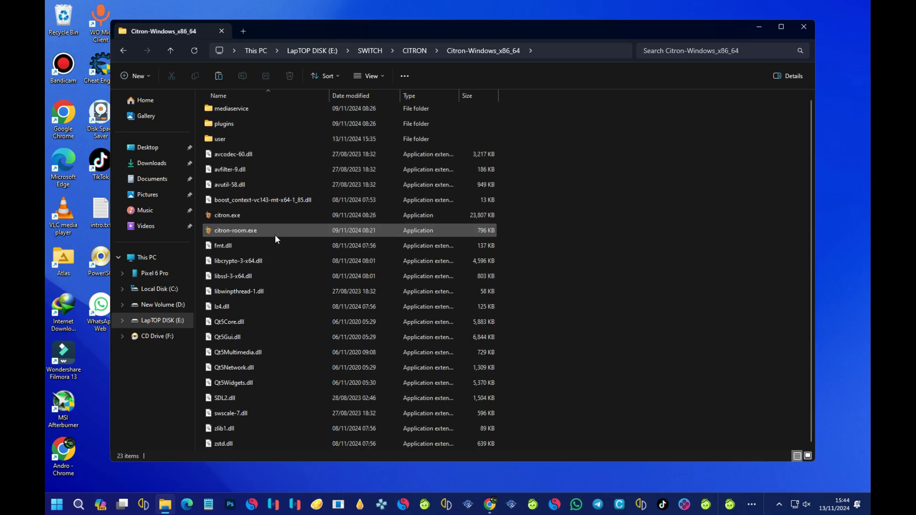
click(232, 216)
double_click(231, 215)
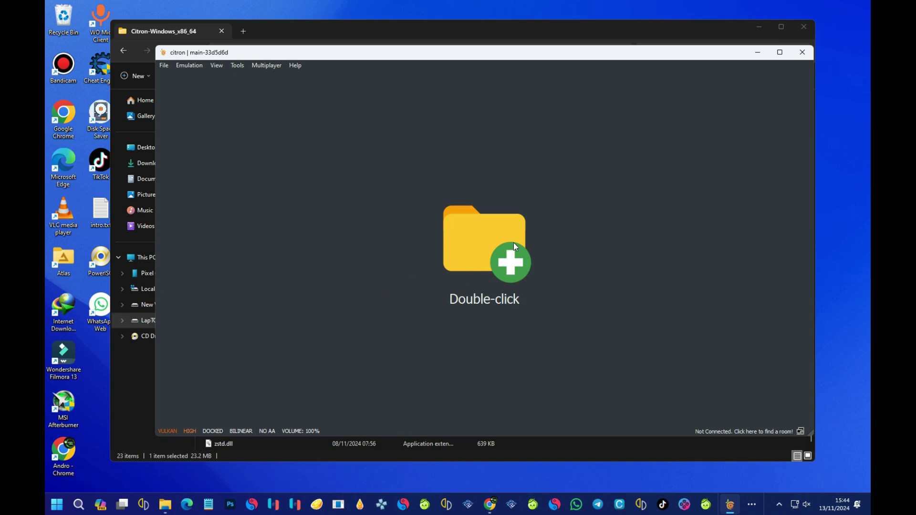
- Add the ROMS2 folder inside YUZU on LapTOP DISK (E:) as citron's game directory
double_click(461, 265)
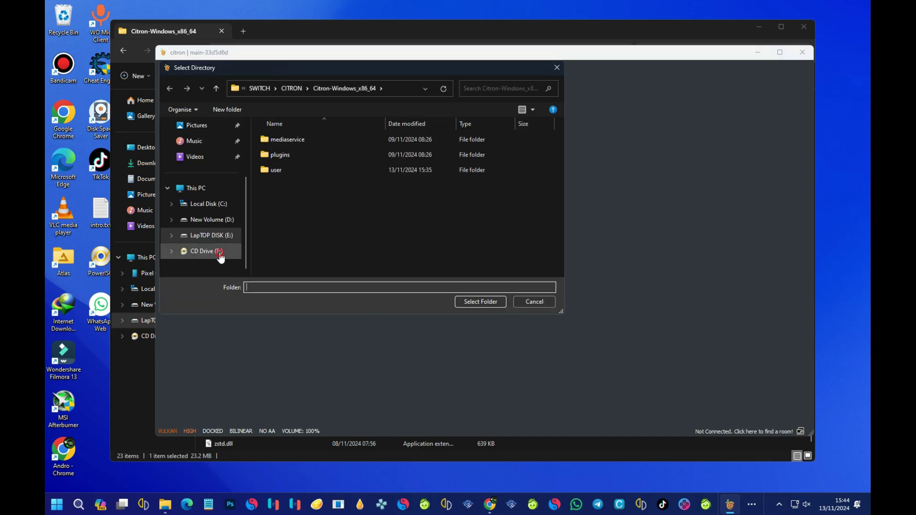
click(219, 259)
click(534, 217)
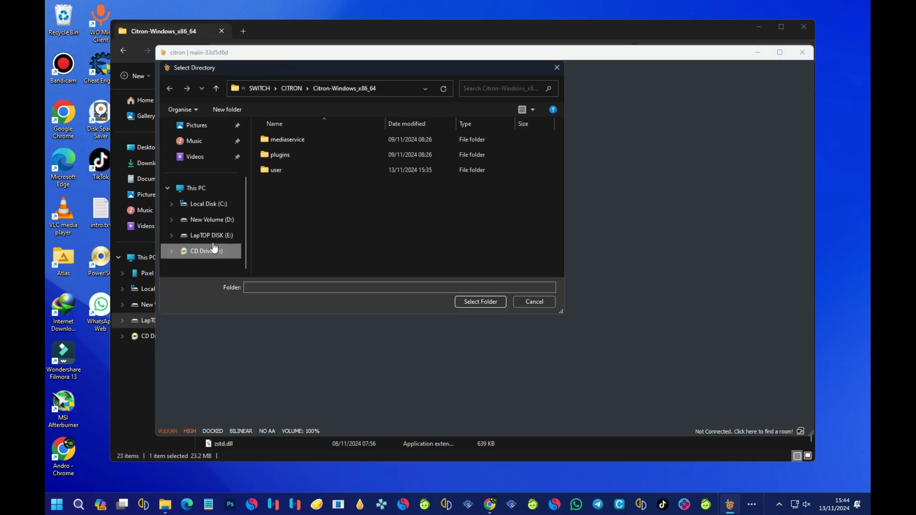
click(211, 236)
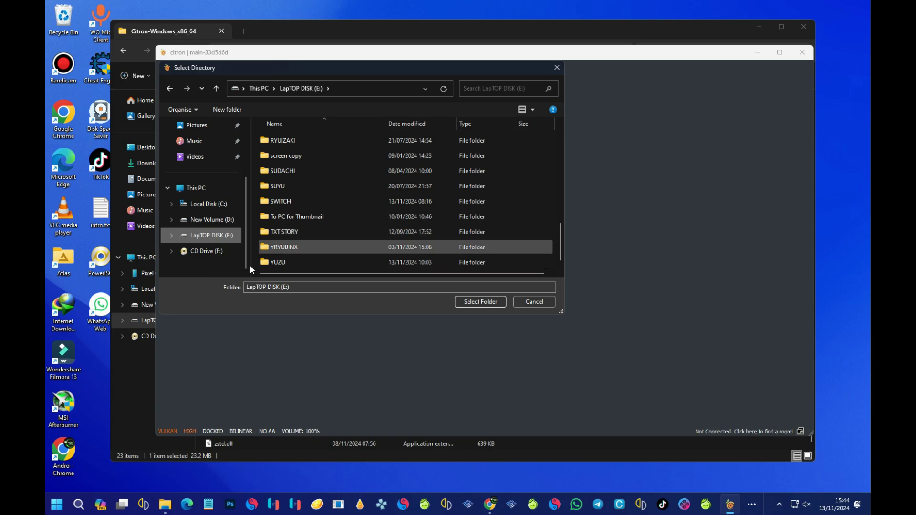
click(305, 265)
double_click(305, 265)
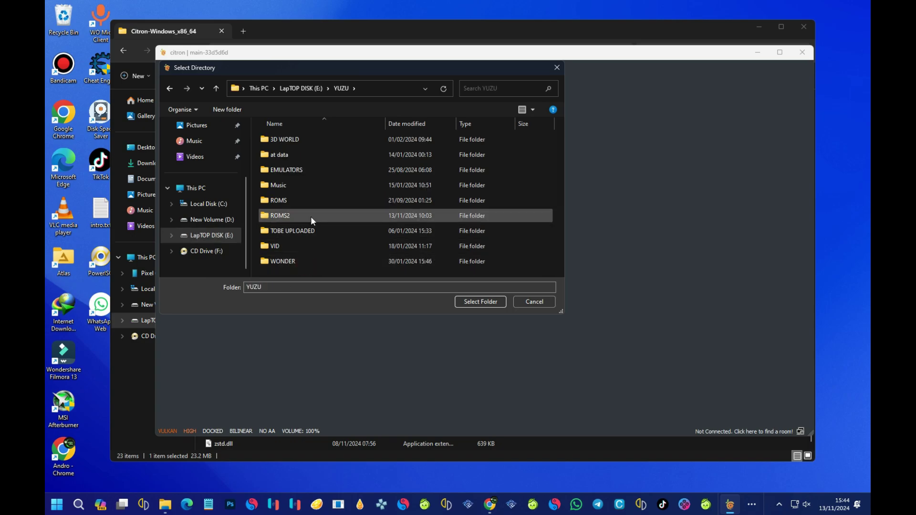
click(304, 216)
double_click(305, 216)
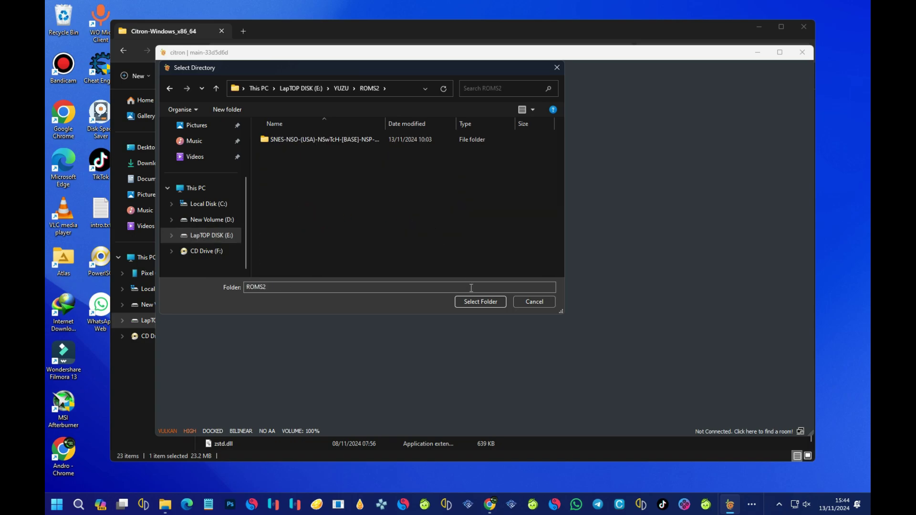
click(477, 302)
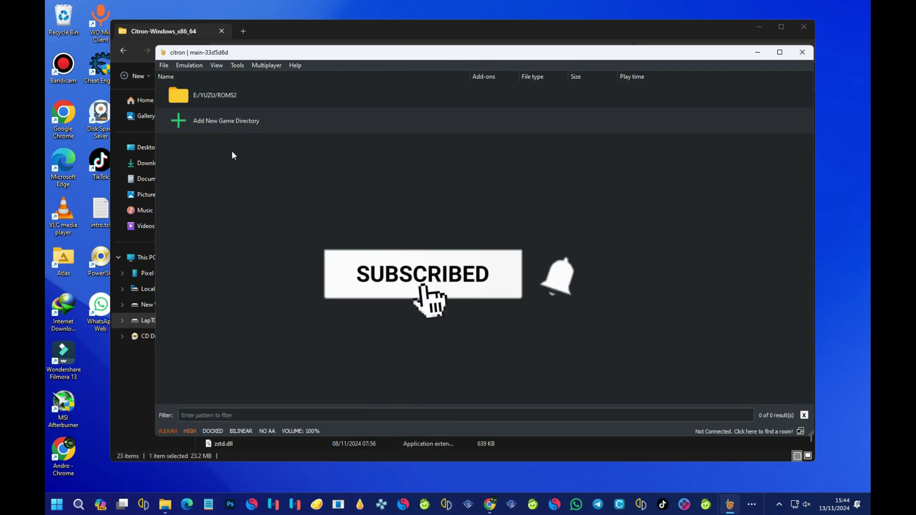
- Enable subfolder scanning for the E:/YUZU/ROMS2 game directory
click(222, 106)
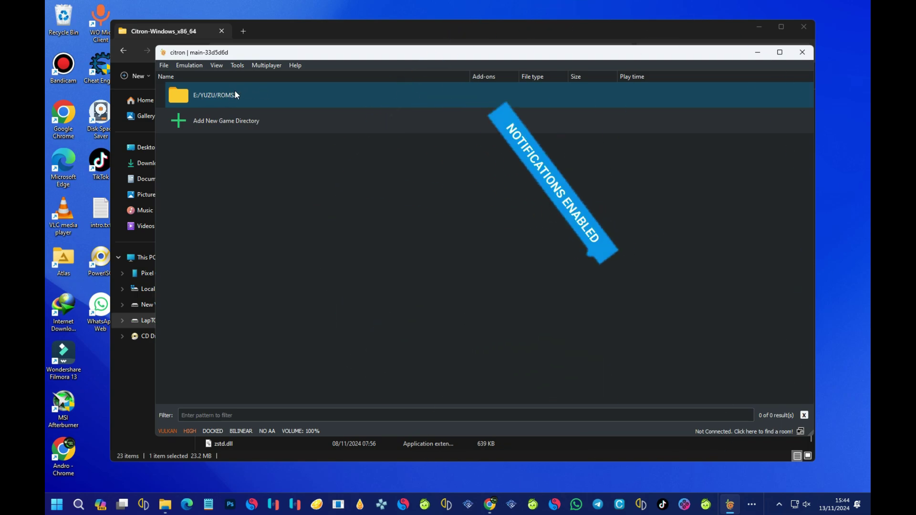
right_click(234, 92)
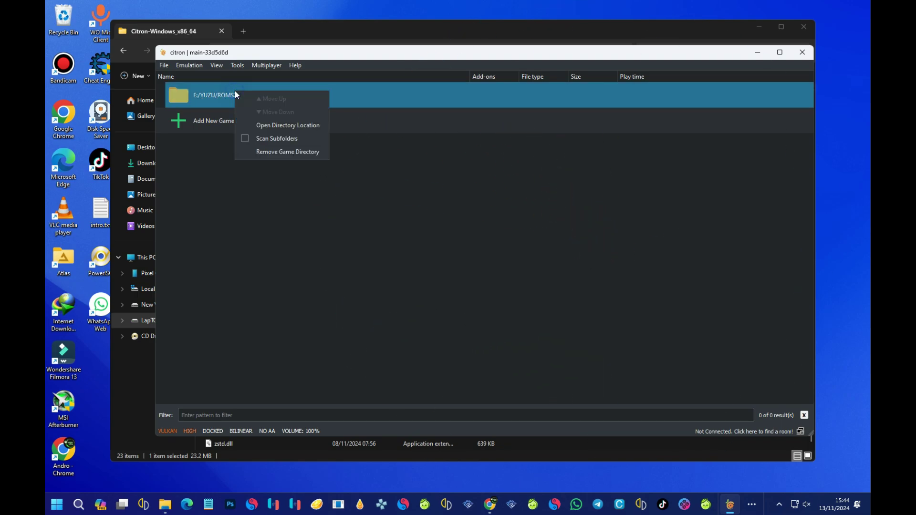
click(247, 139)
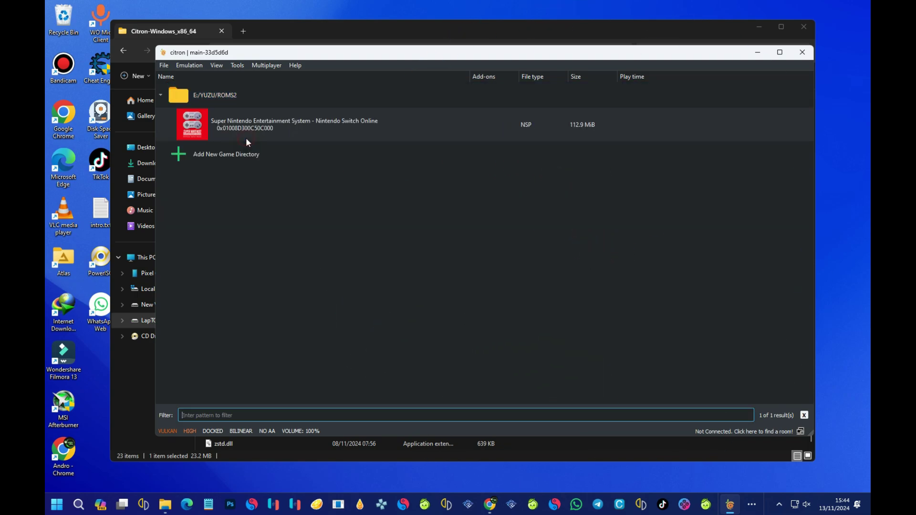
click(186, 67)
click(208, 119)
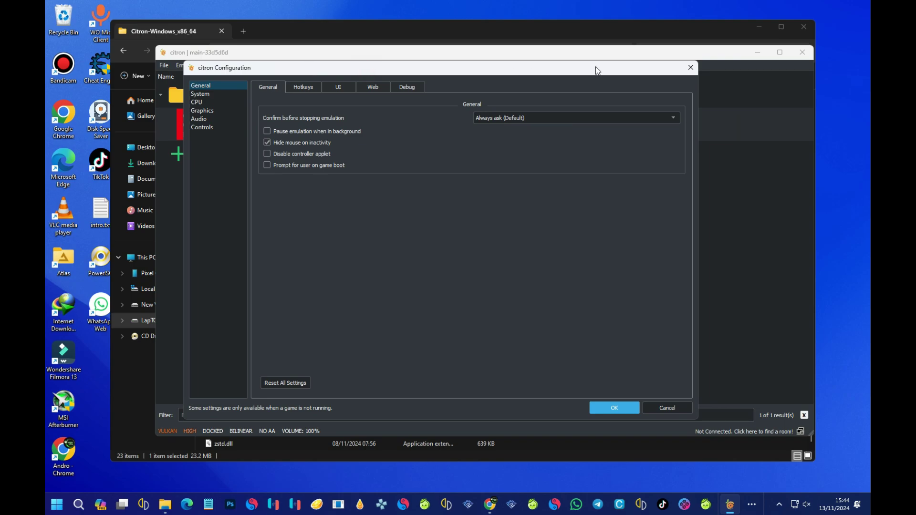
click(696, 66)
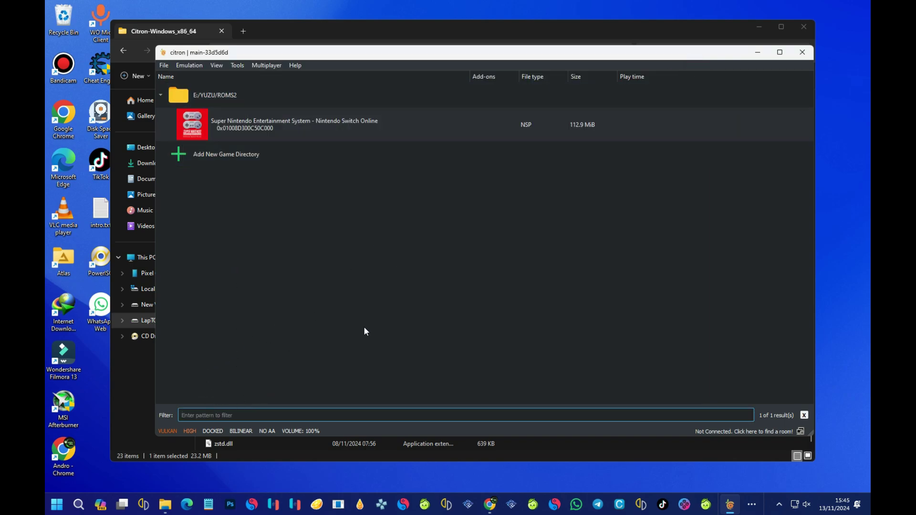
- Minimize the File Explorer window behind citron and switch the emulator to Handheld mode with Normal GPU accuracy
click(757, 29)
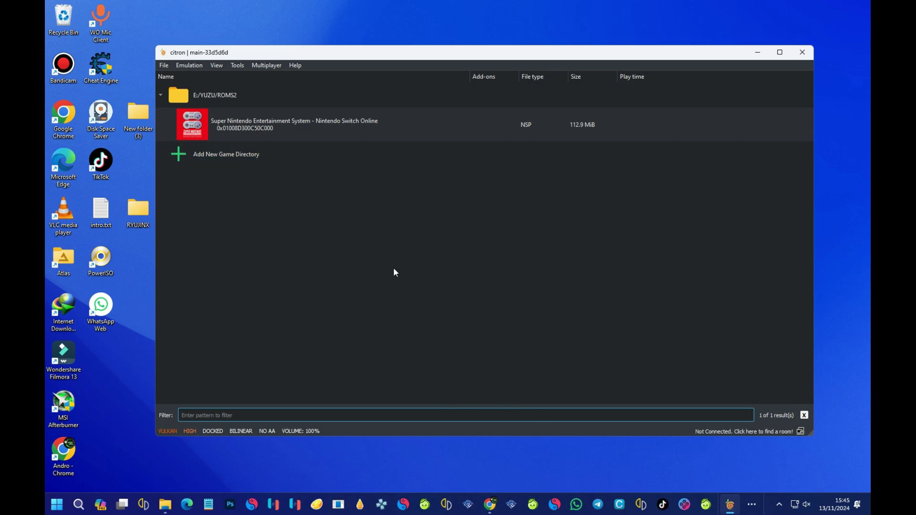
click(206, 432)
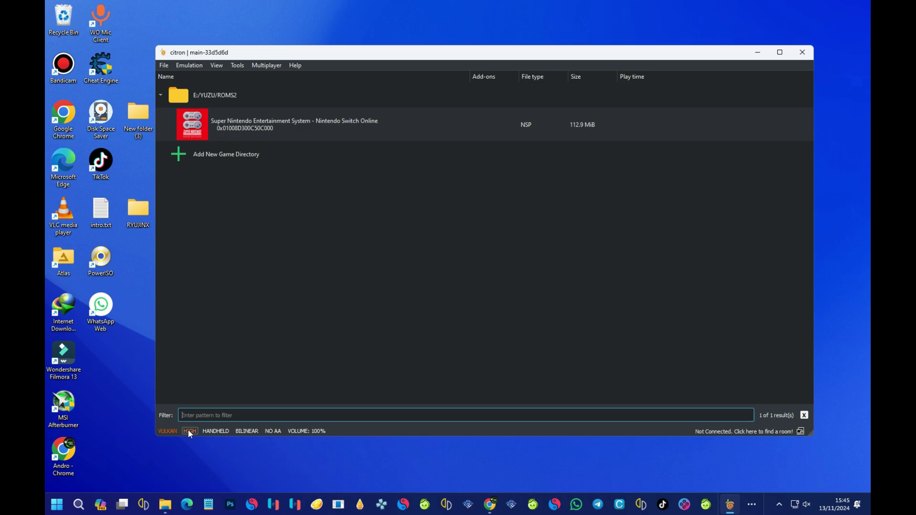
click(190, 432)
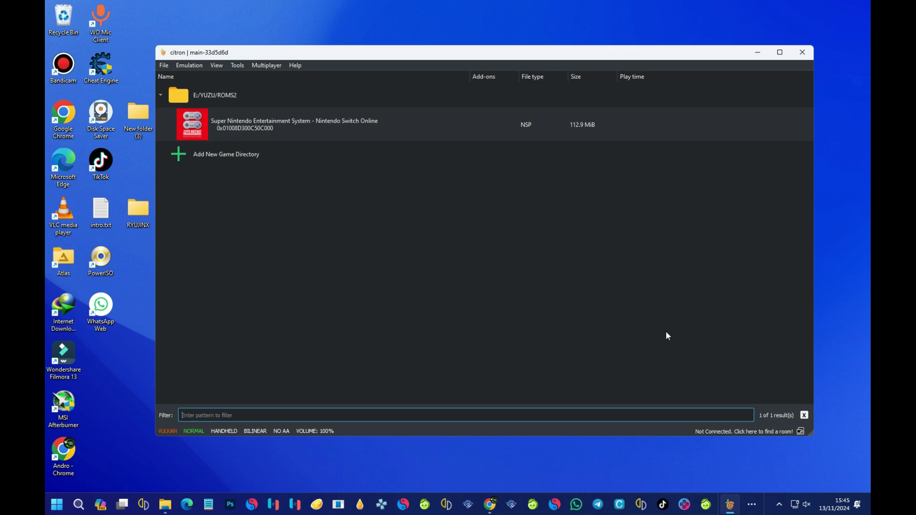
- Open the Controls settings for Player 1 in the emulator configuration
click(189, 64)
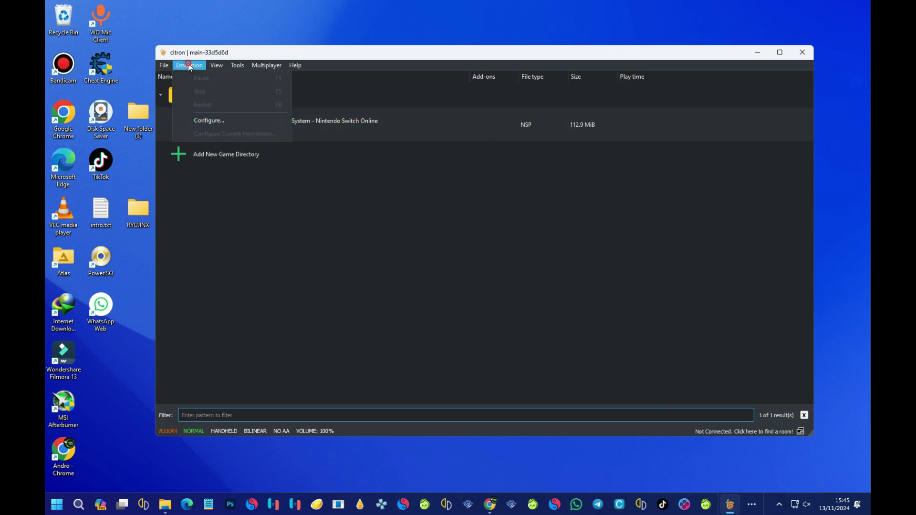
click(219, 121)
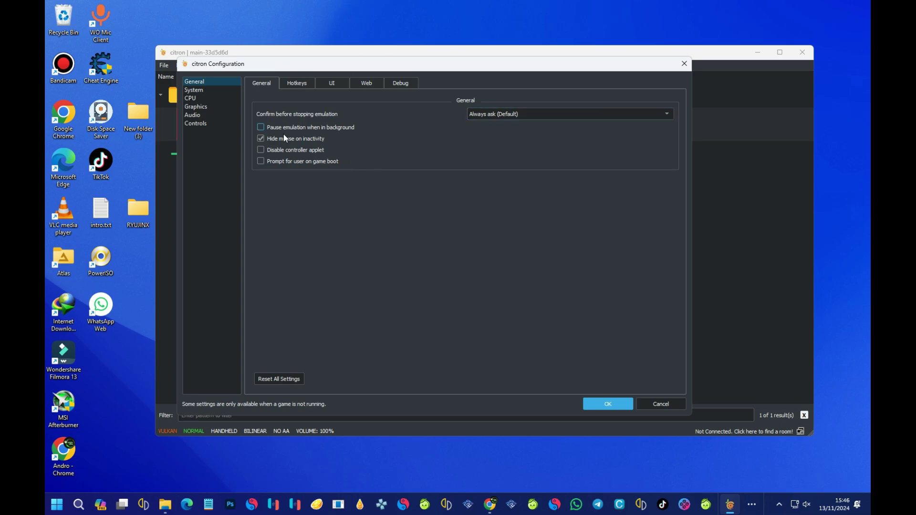
click(198, 124)
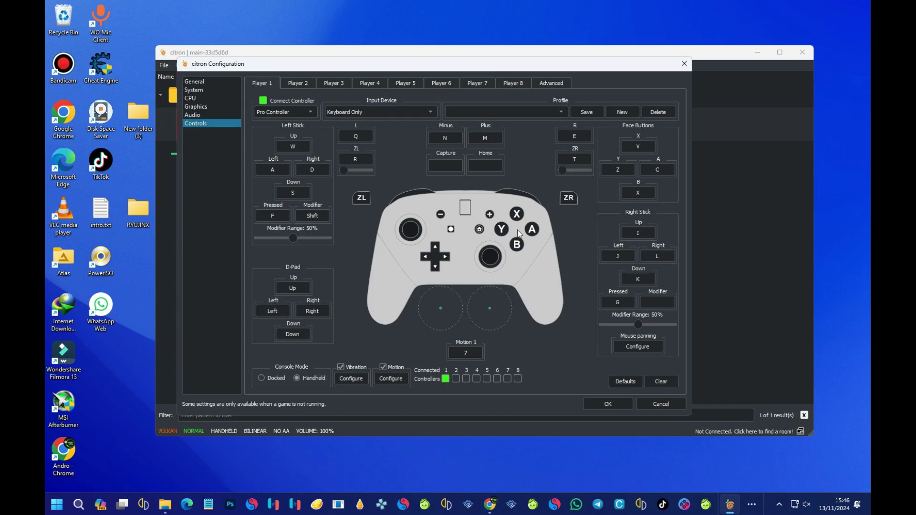
- Try the Dual Joycons and Handheld controller types for Player 1 and return to Pro Controller
click(314, 111)
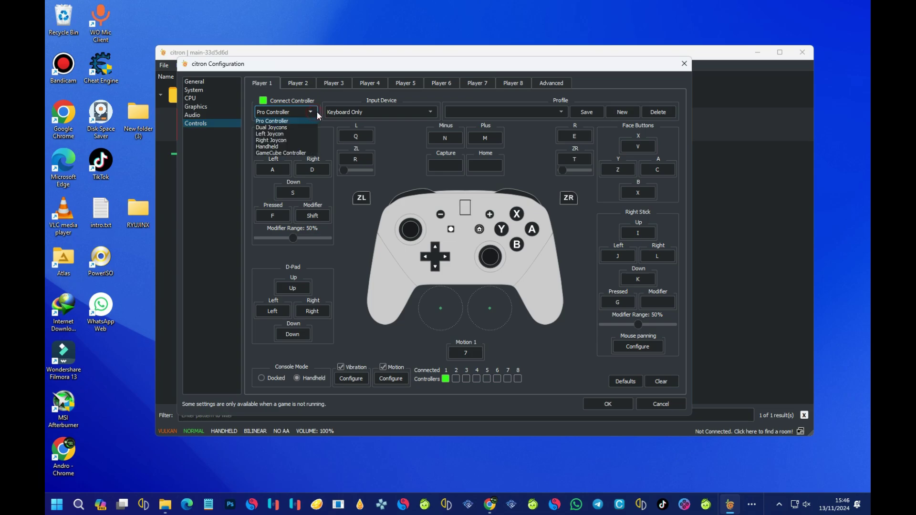
click(291, 128)
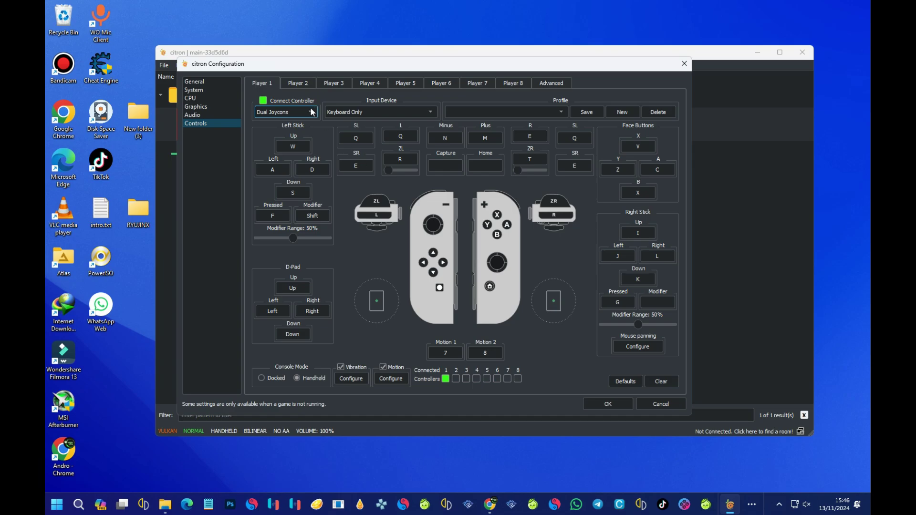
click(313, 112)
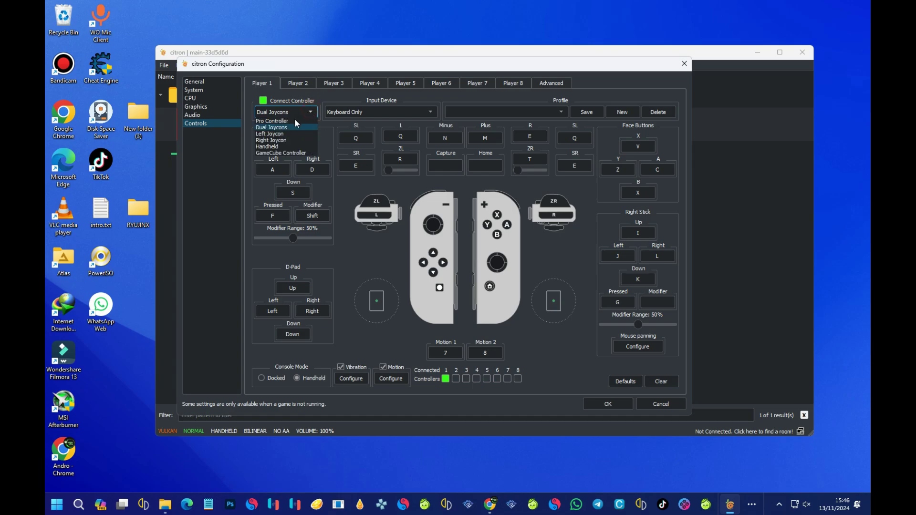
click(276, 147)
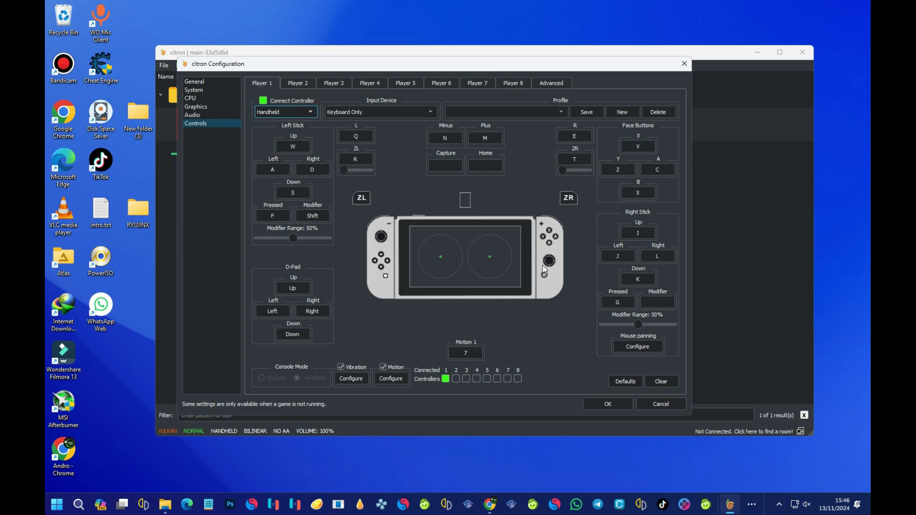
click(312, 112)
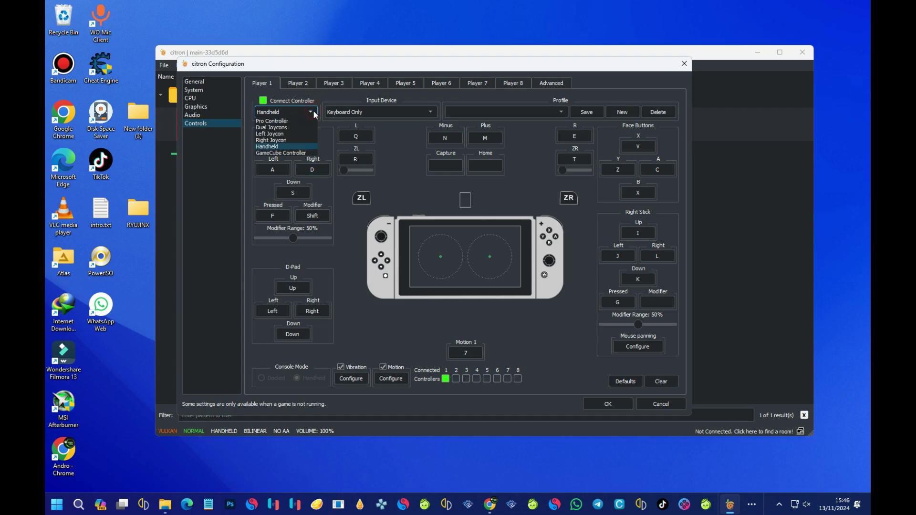
click(270, 121)
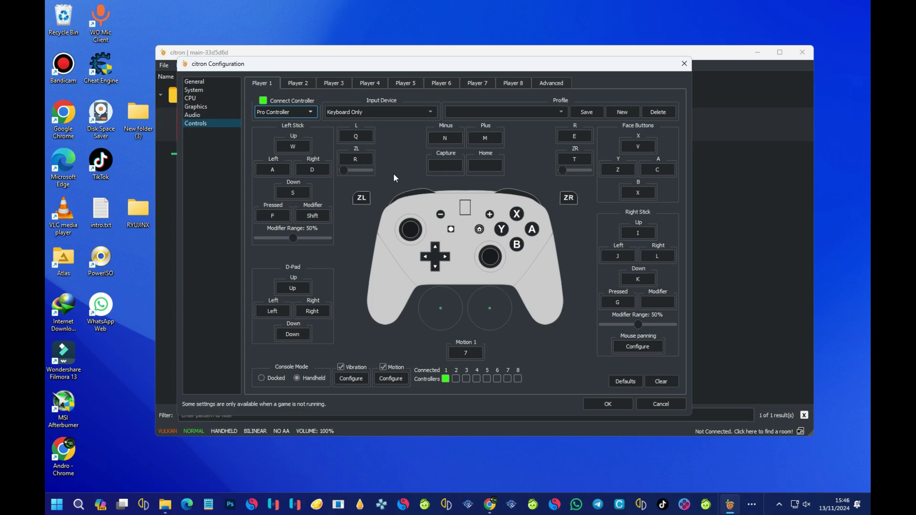
- Set Player 1's input device to Xbox 360 Controller 0 and save the configuration
click(430, 114)
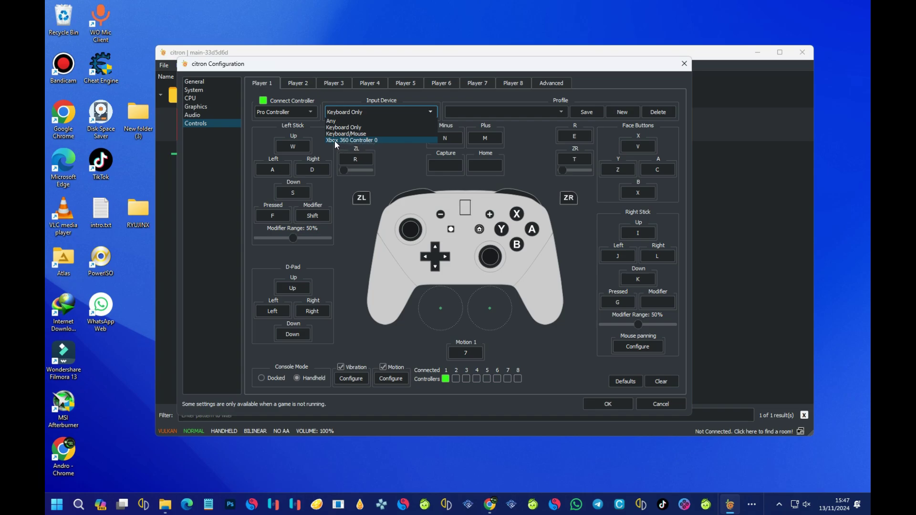
click(364, 141)
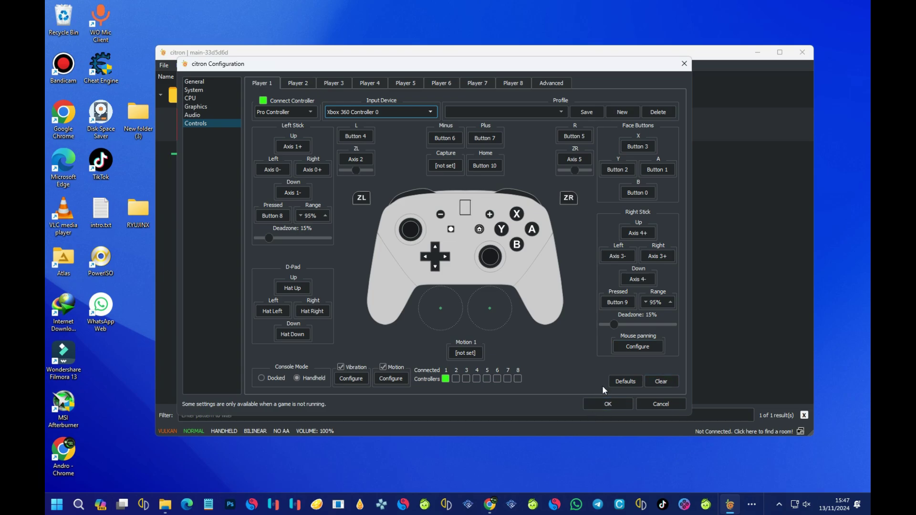
click(601, 403)
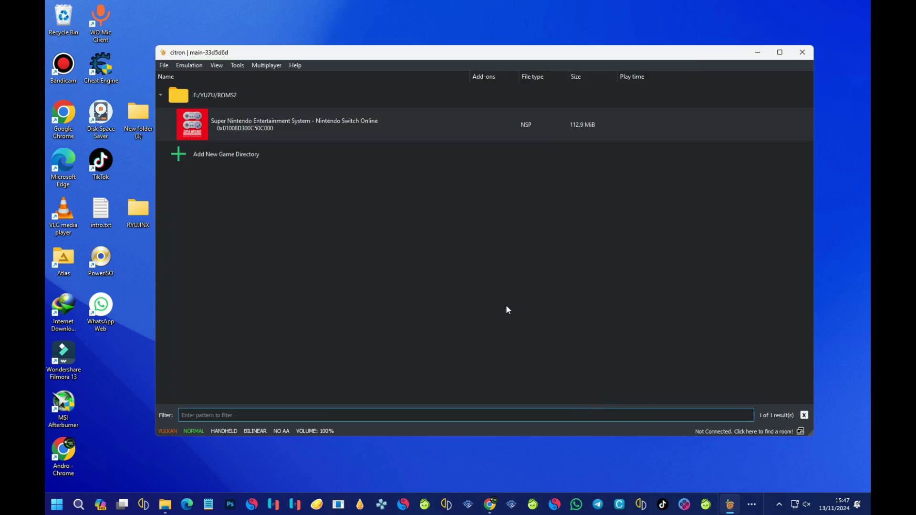